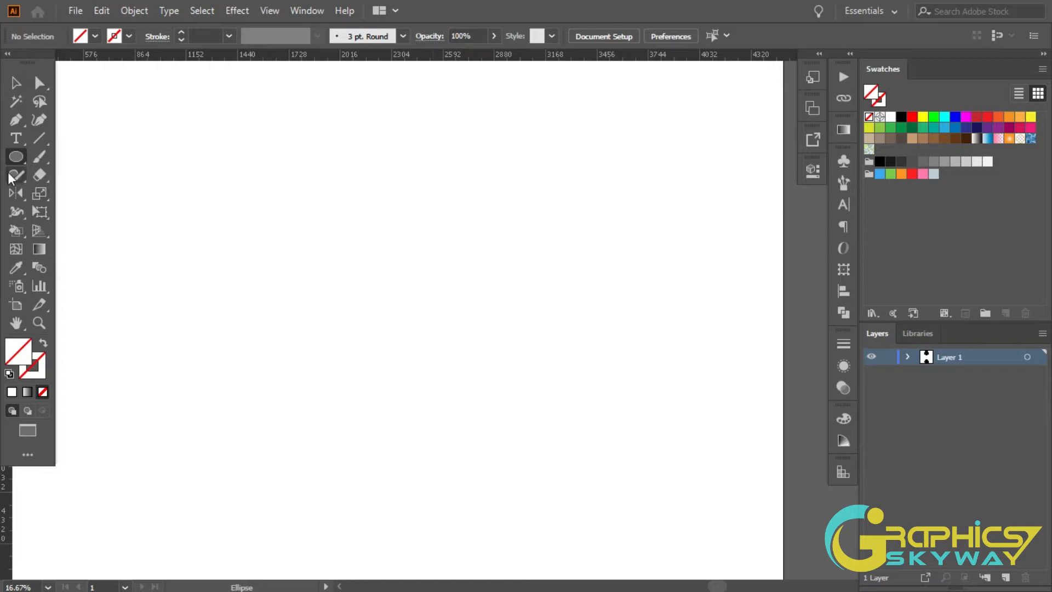
Create a 250 pt circle on the artboard with the Ellipse tool and fill it with black.
click(348, 248)
click(507, 315)
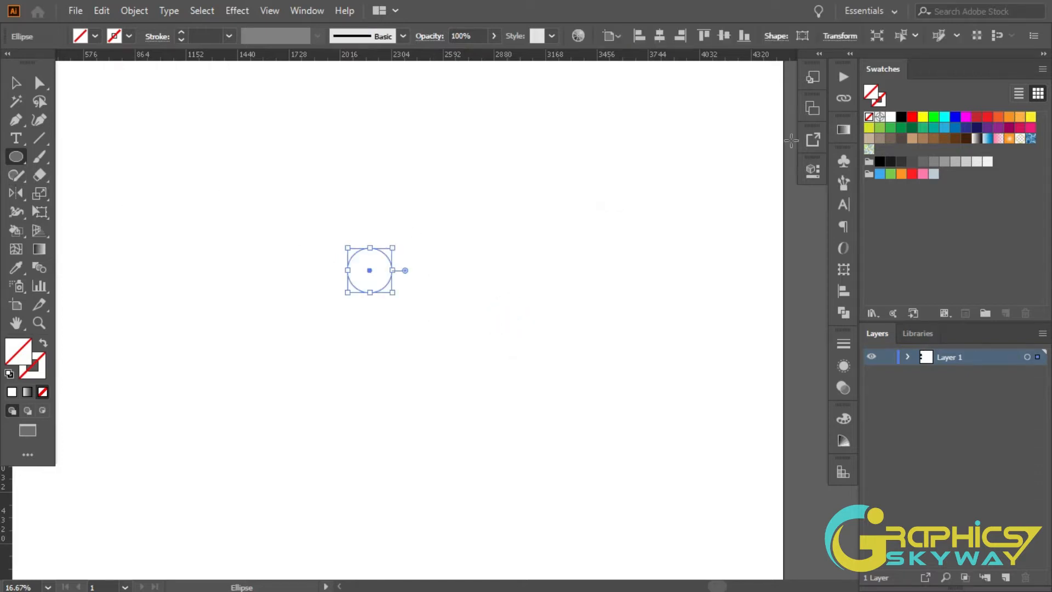
click(901, 117)
Make a copy of the black circle moved by -15 pt horizontally and 0 pt vertically.
key(ctrl+equal)
key(ctrl+equal)
key(ctrl+equal)
key(ctrl+equal)
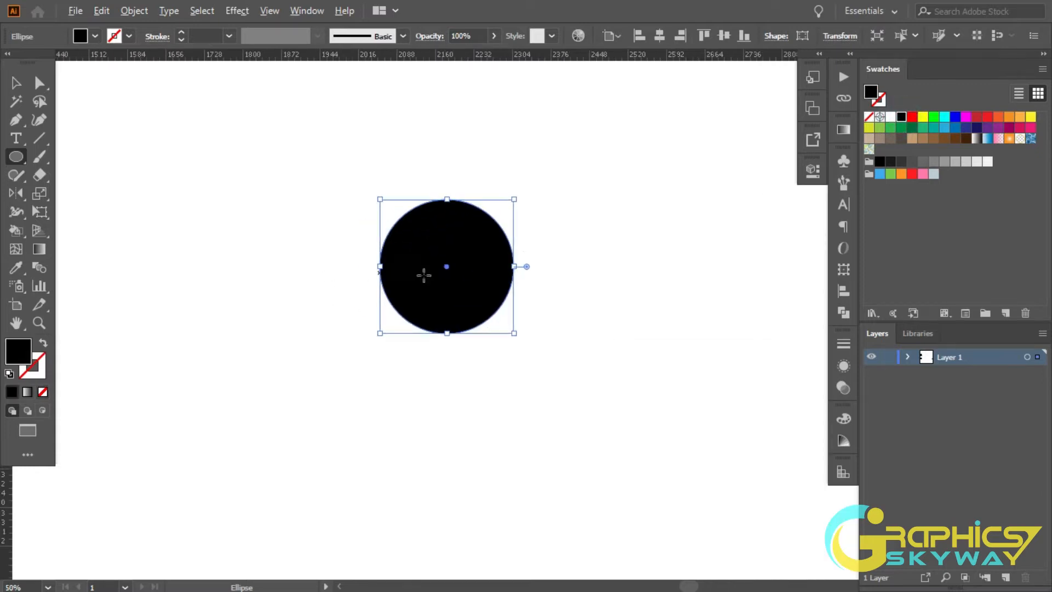
scroll(486, 251, up, 1)
scroll(488, 285, up, 1)
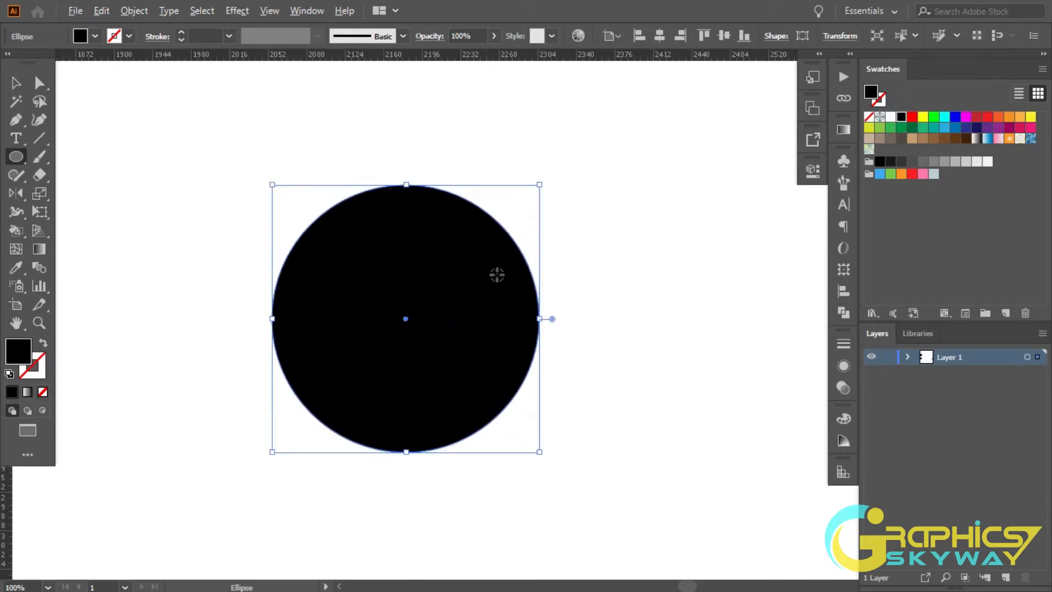
scroll(495, 273, down, 1)
scroll(476, 289, up, 2)
scroll(515, 288, down, 1)
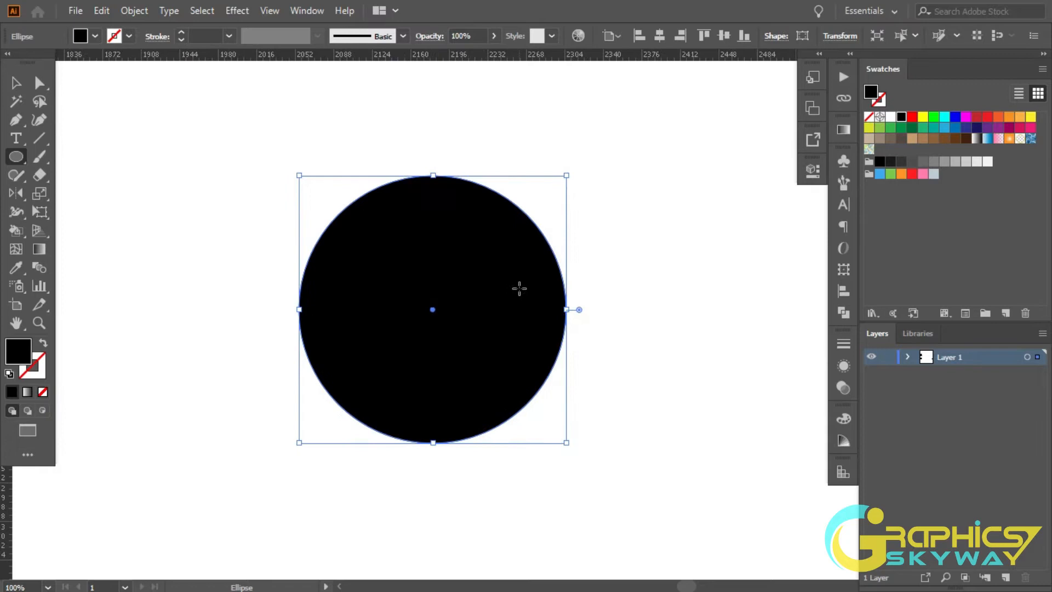
scroll(521, 289, down, 1)
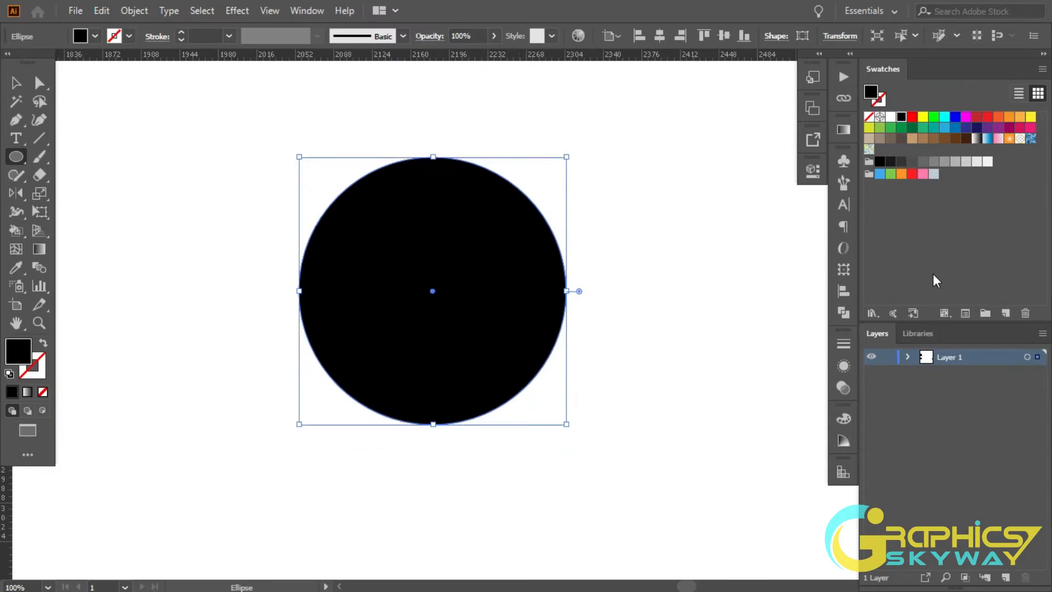
right_click(532, 234)
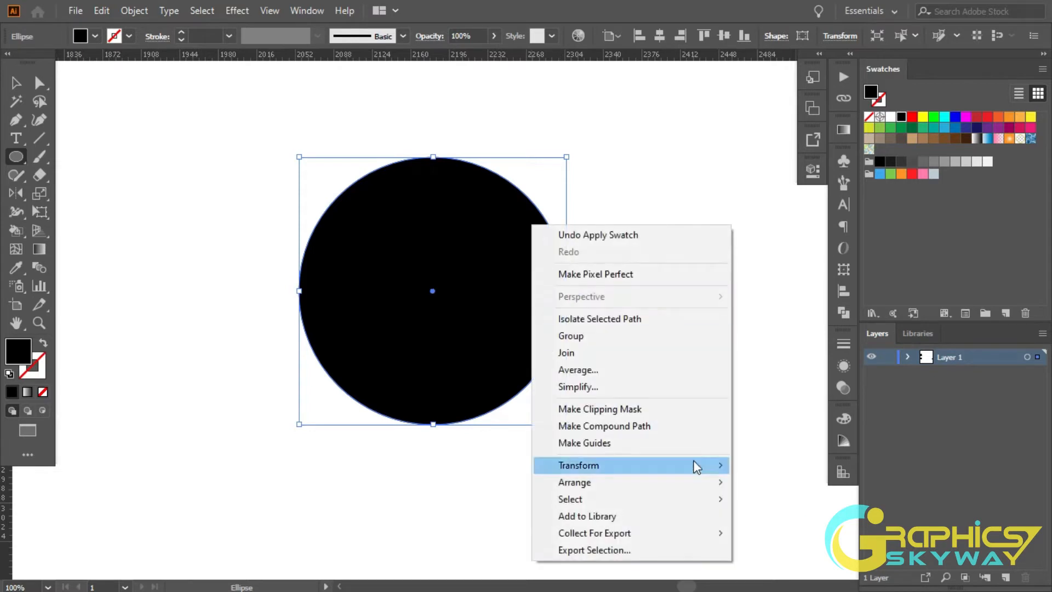
mouse_move(701, 465)
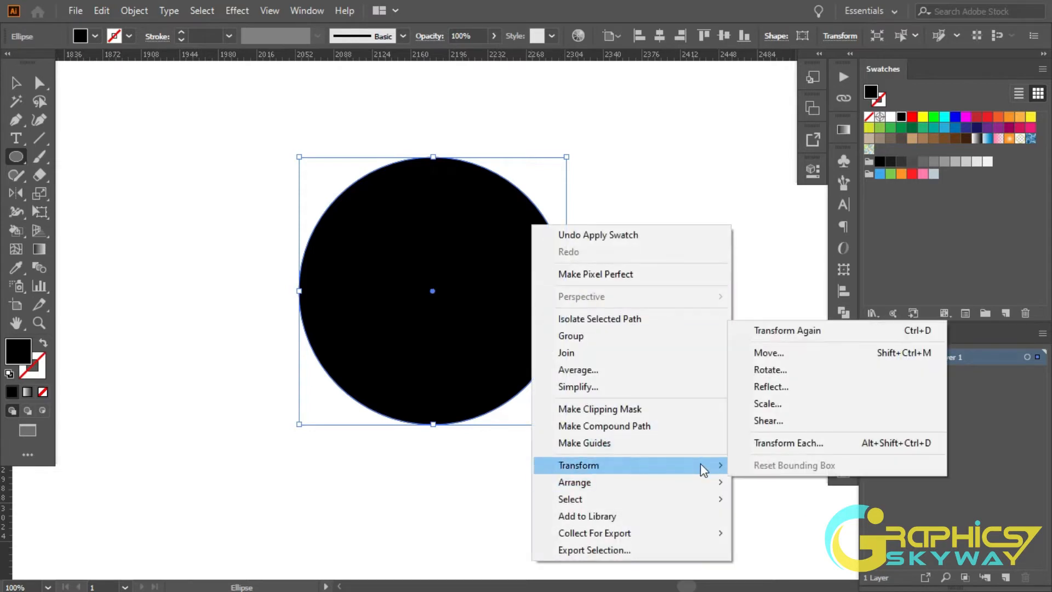
click(794, 354)
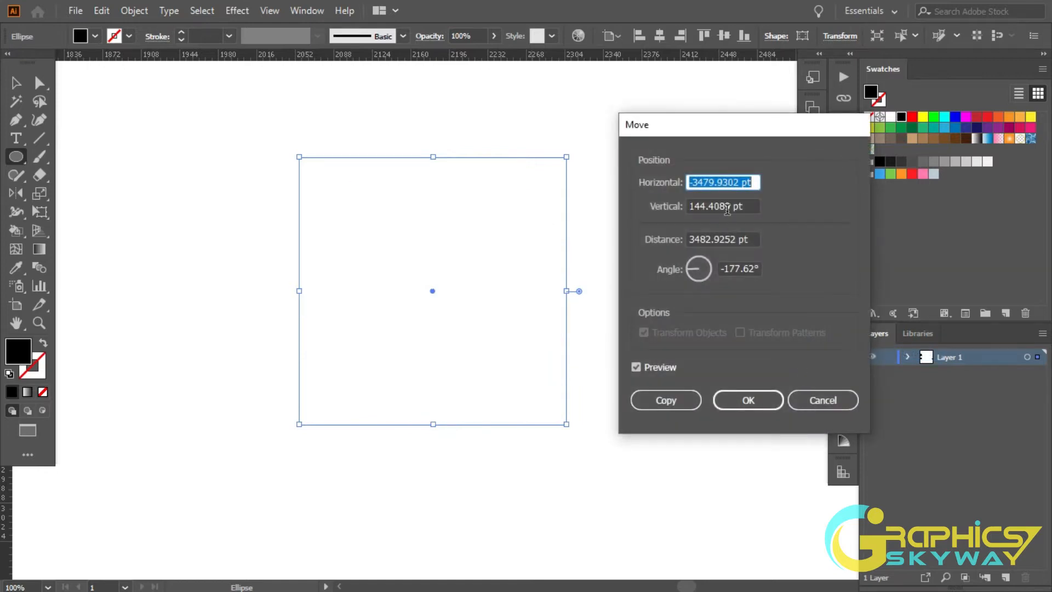
click(737, 182)
drag(741, 182, 612, 197)
key(BackSpace)
text(-15)
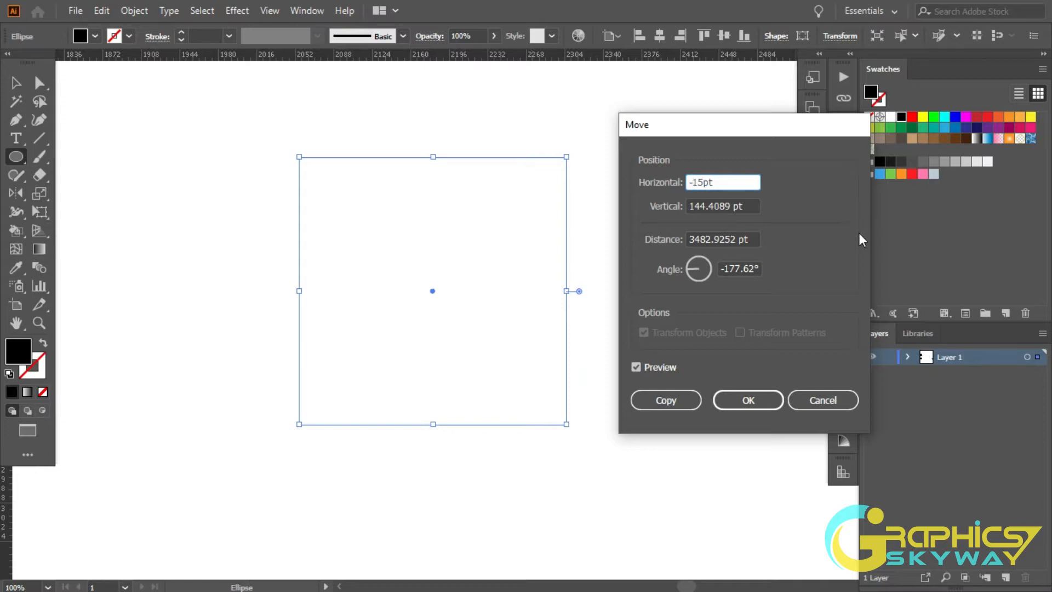
key(Tab)
text(0)
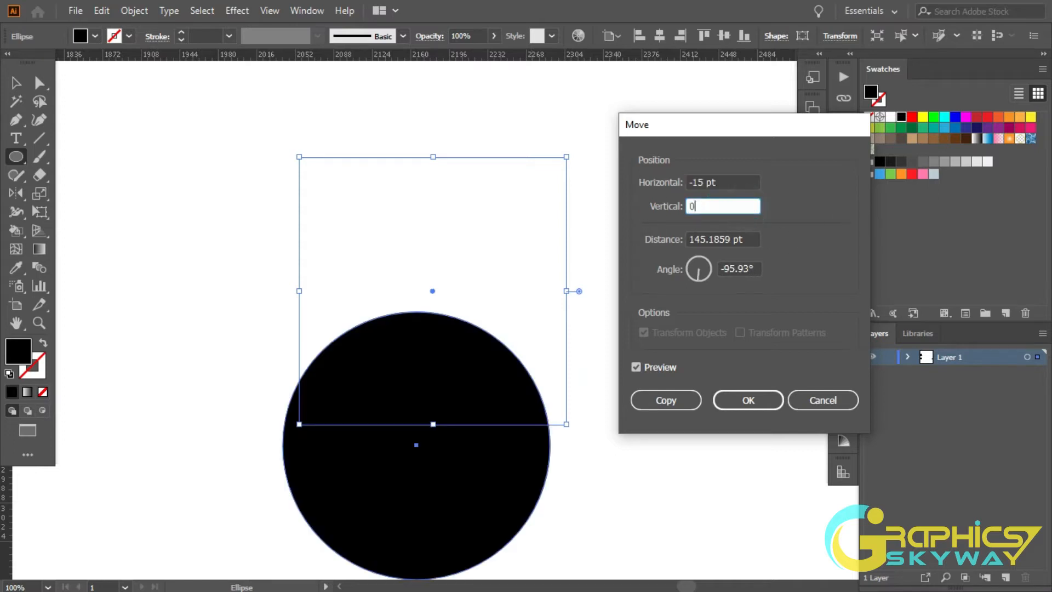
click(730, 183)
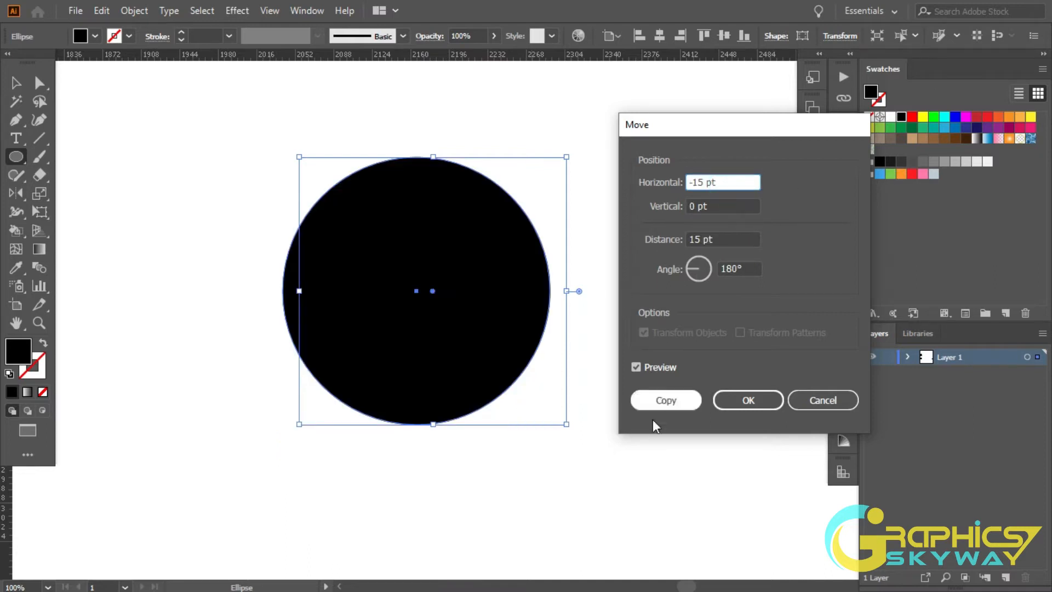
click(639, 366)
click(640, 367)
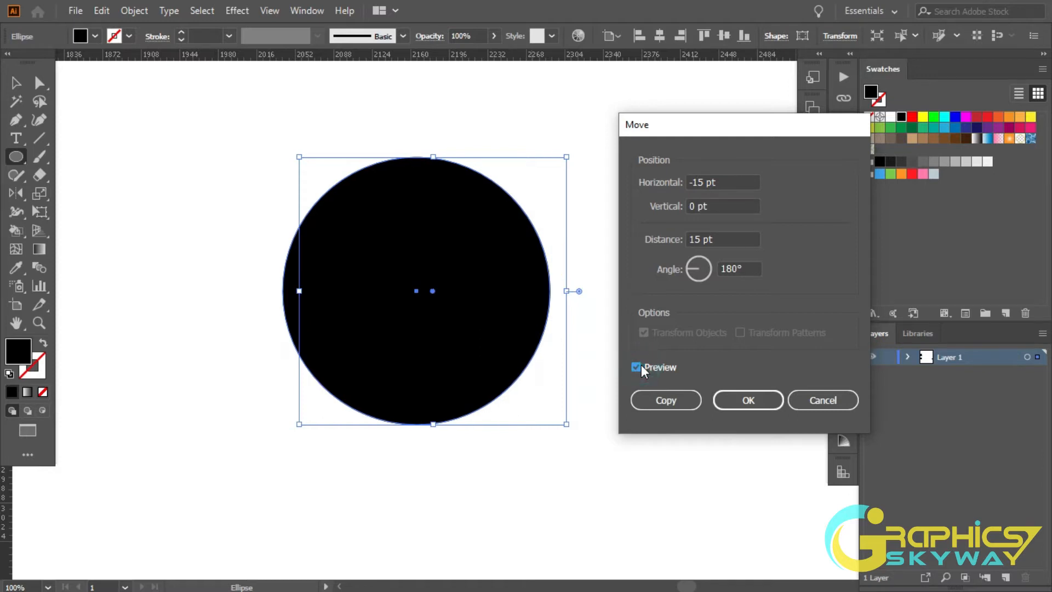
click(665, 400)
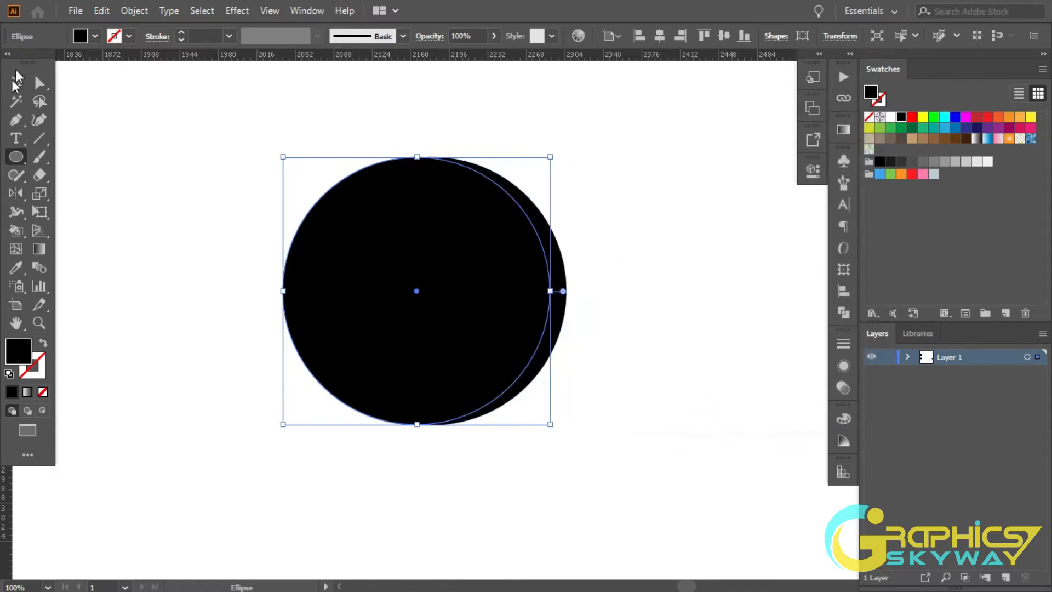
Select both circles, subtract the front one with the Pathfinder as a compound shape, and expand it into a thin crescent.
click(17, 83)
drag(174, 131, 660, 453)
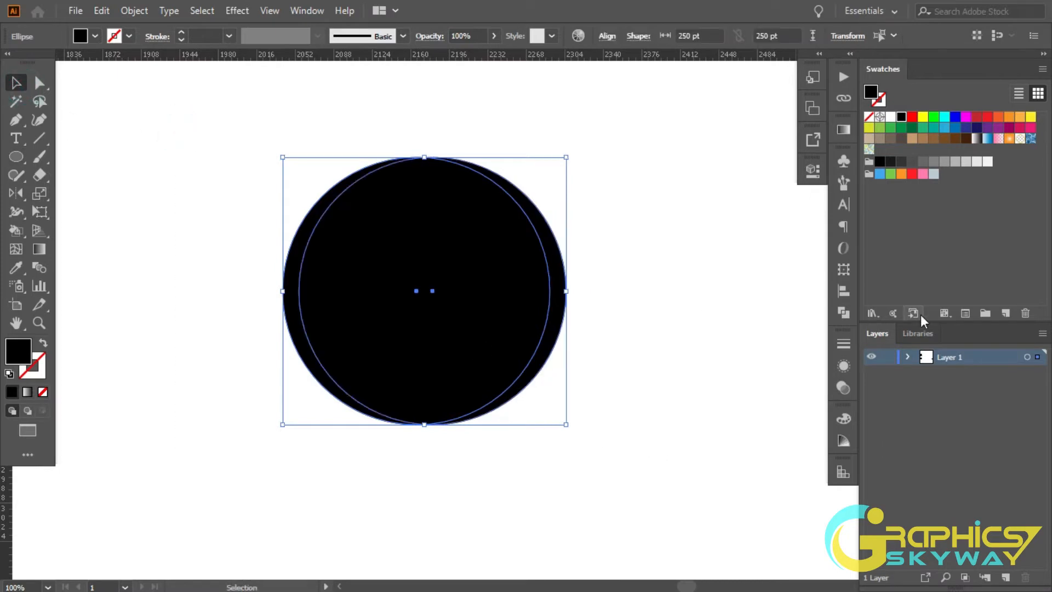
click(842, 314)
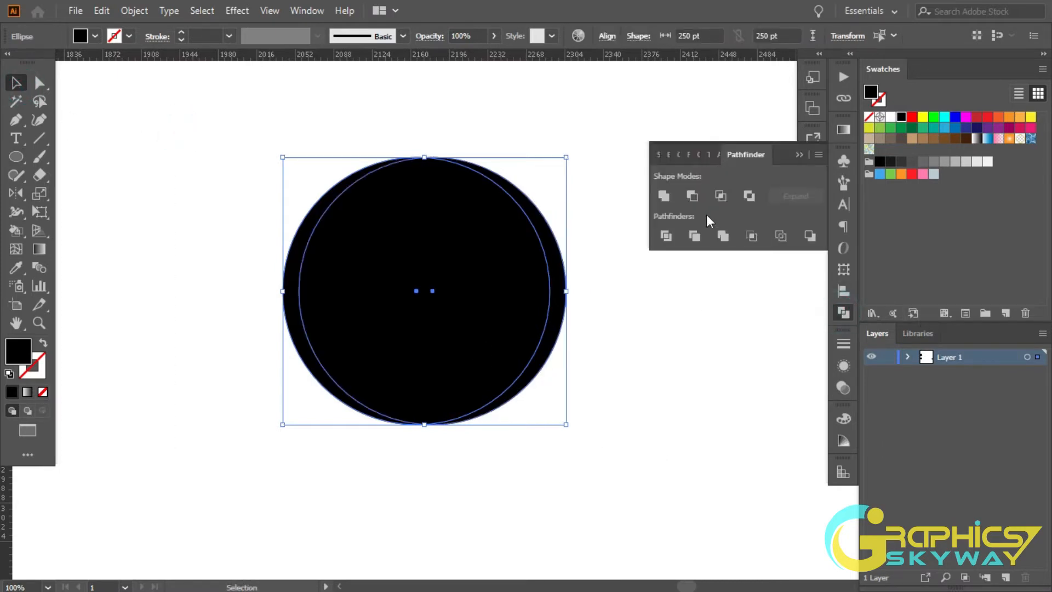
alt+click(690, 195)
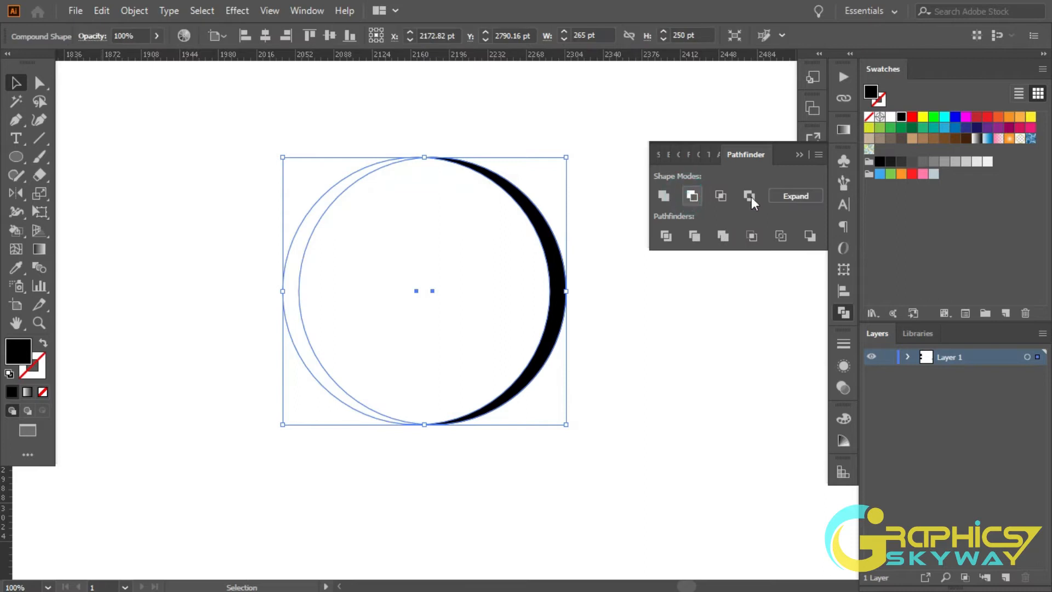
click(800, 200)
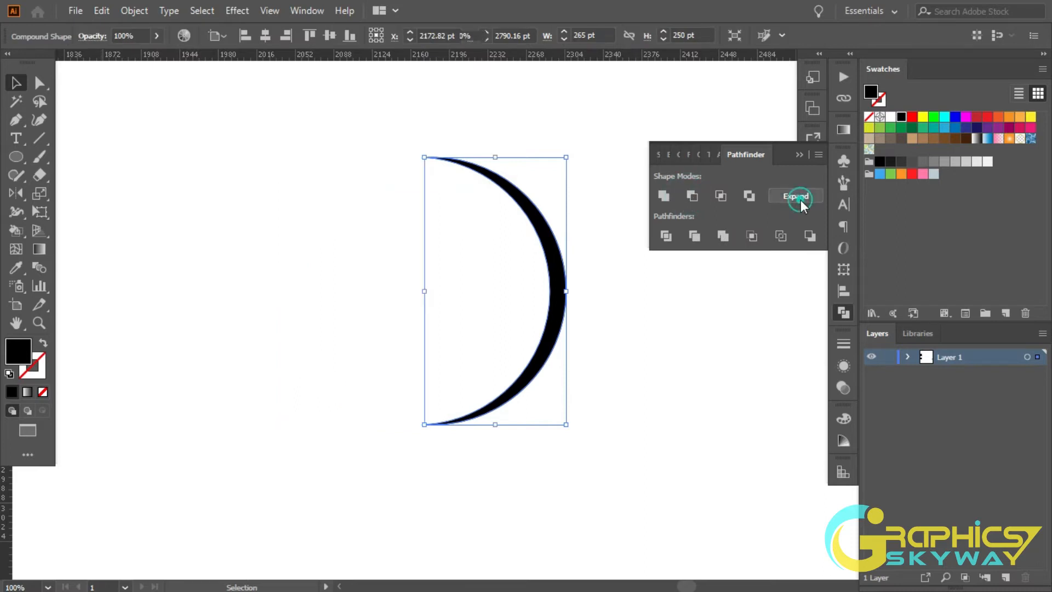
click(803, 156)
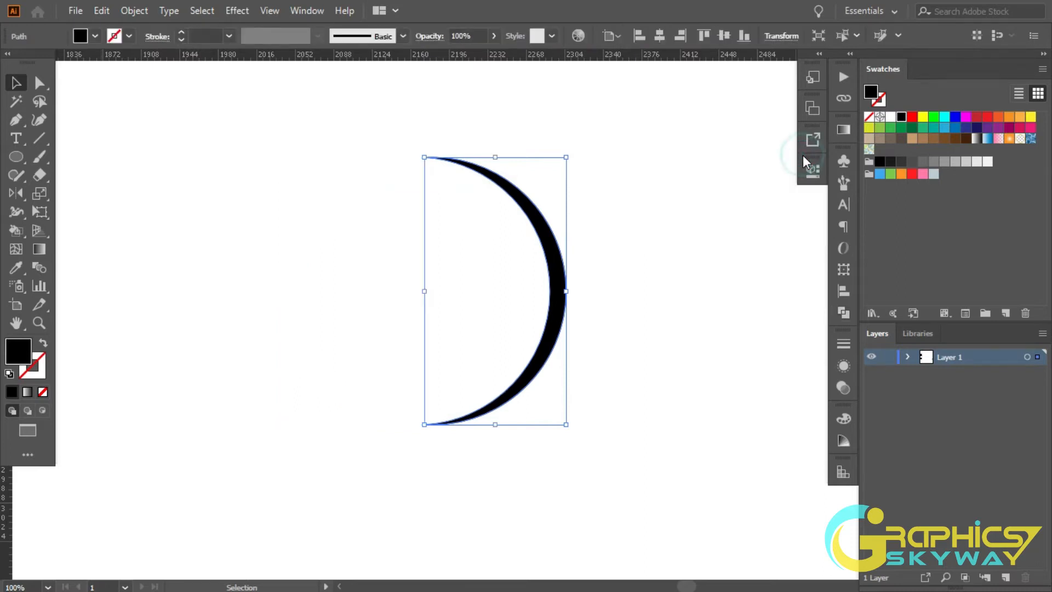
Apply a Transform effect to the crescent with a 15 pt horizontal move and 8 copies, and expand its appearance.
click(262, 11)
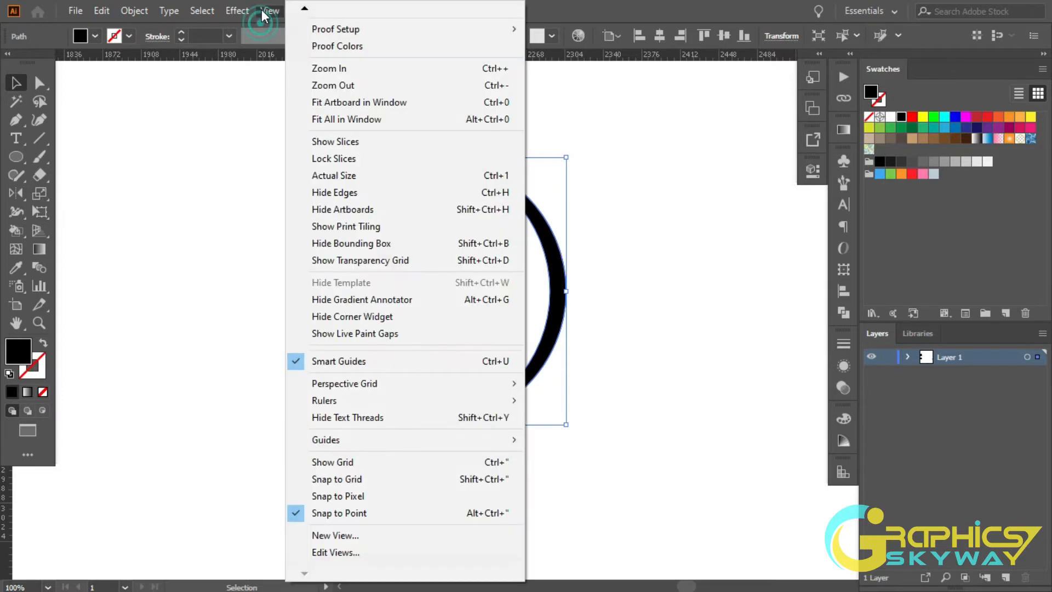
mouse_move(236, 10)
mouse_move(337, 138)
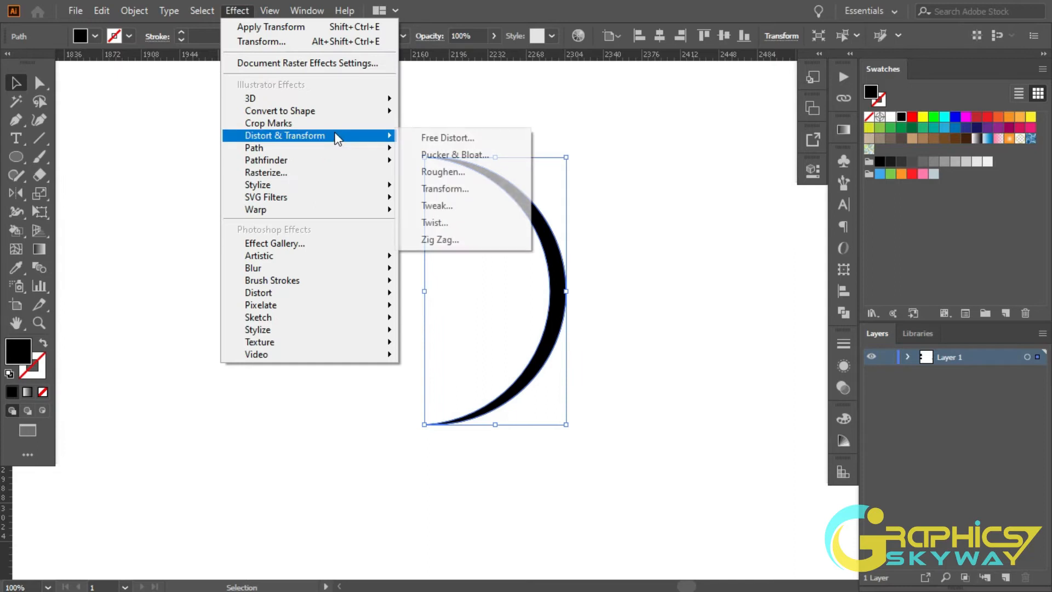
click(460, 188)
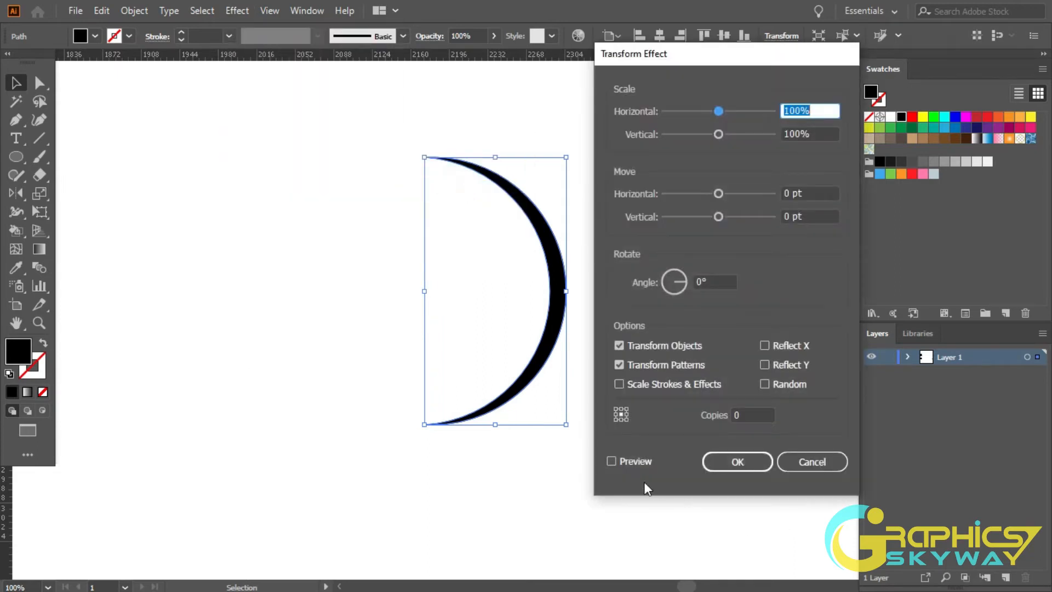
click(621, 463)
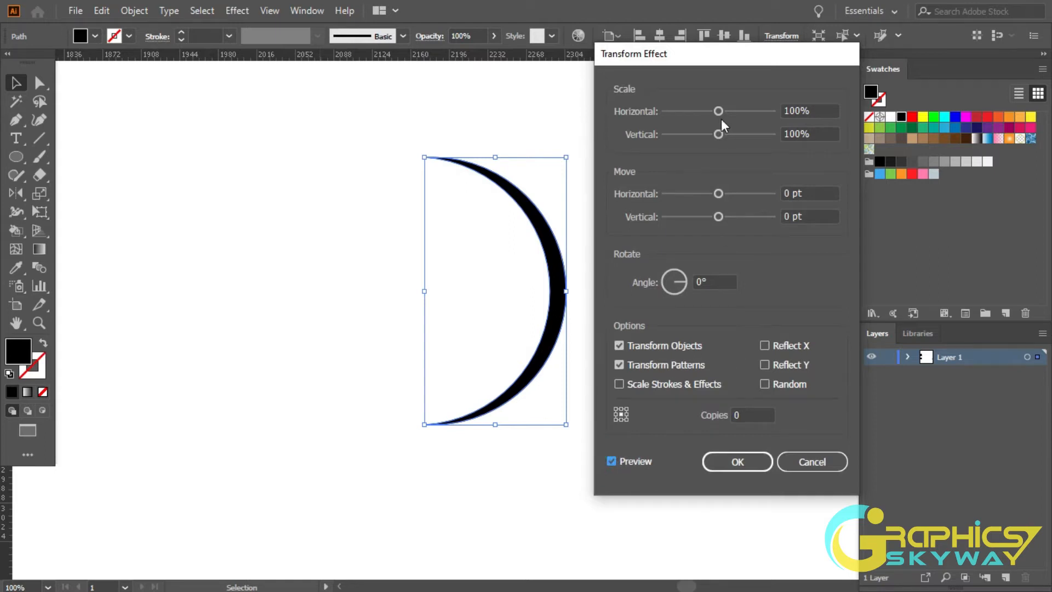
click(789, 192)
text(15)
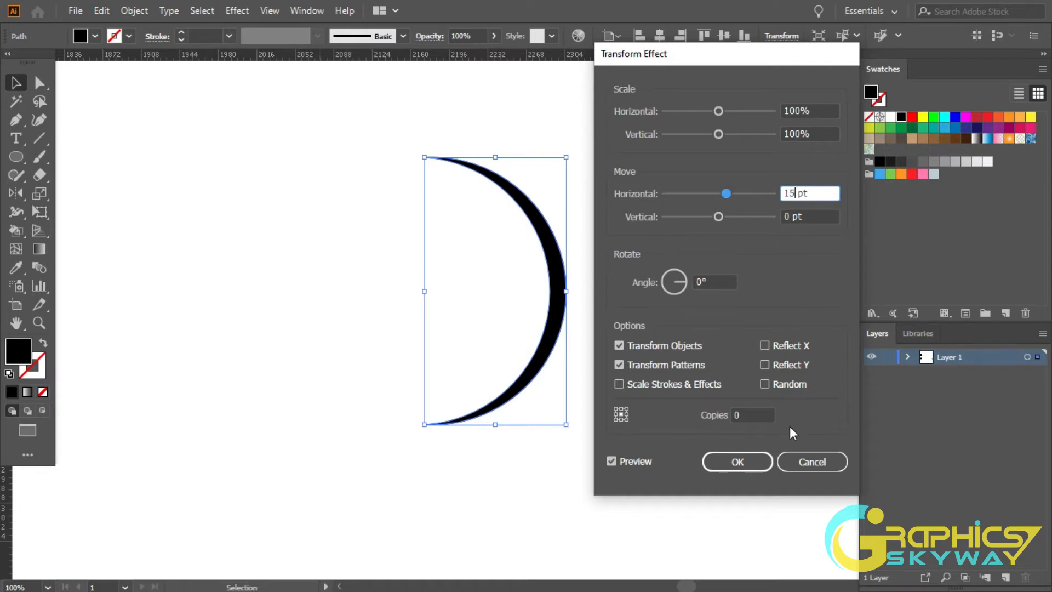
click(750, 415)
text(8)
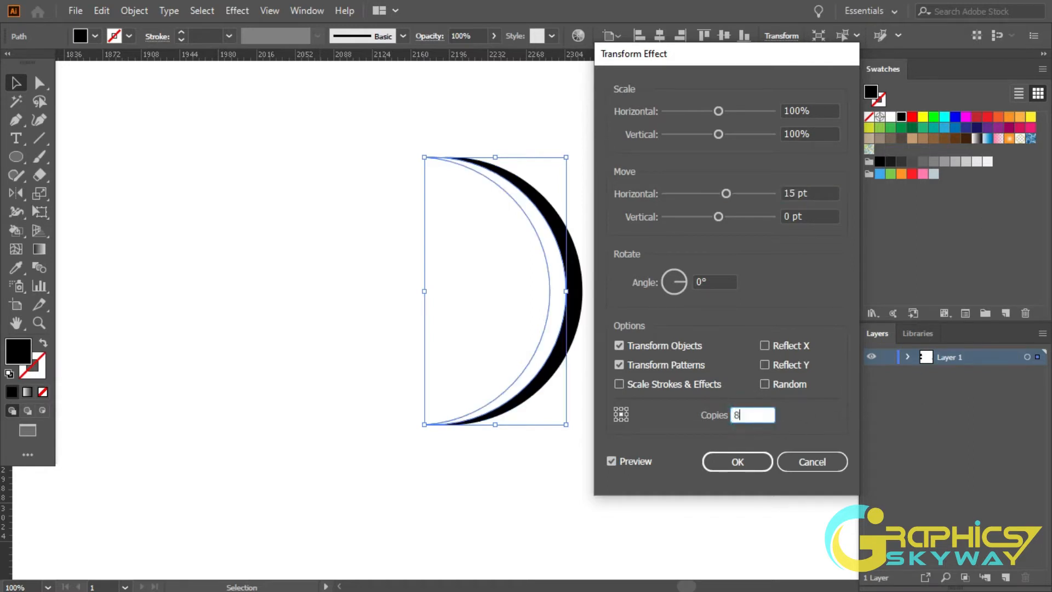
click(729, 470)
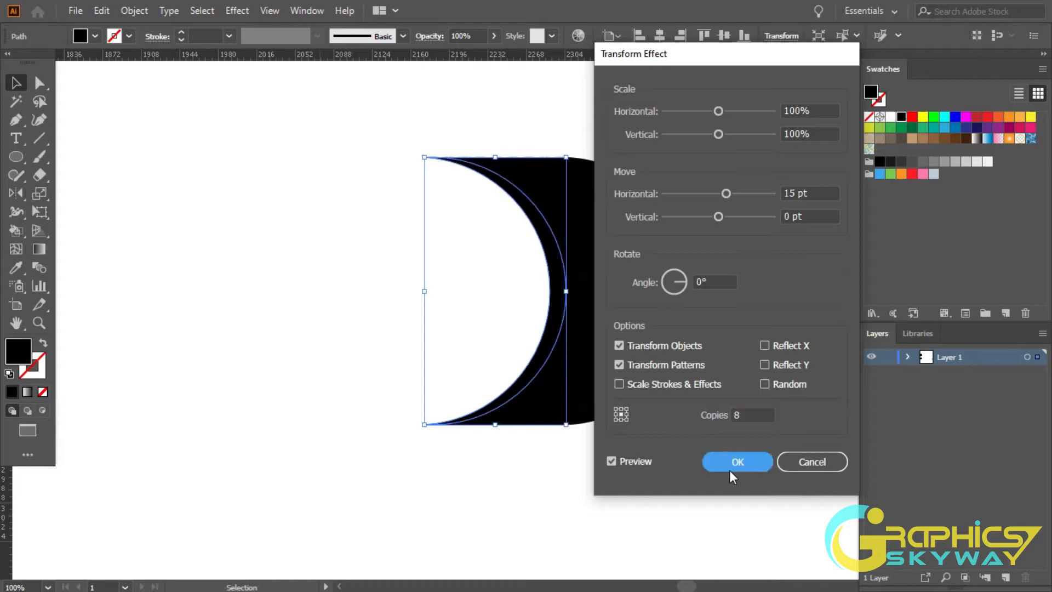
click(729, 471)
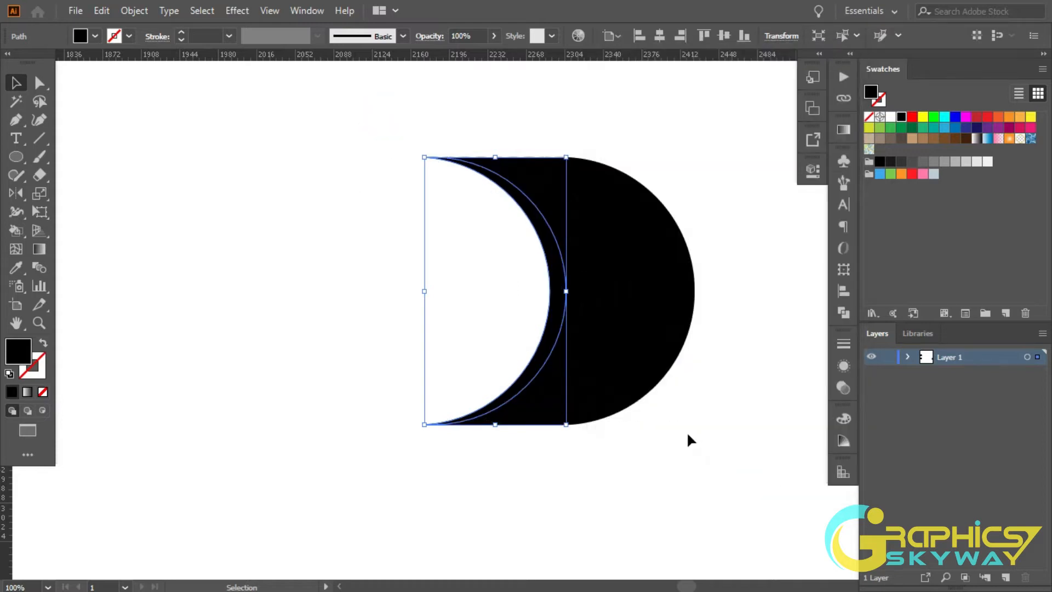
click(133, 11)
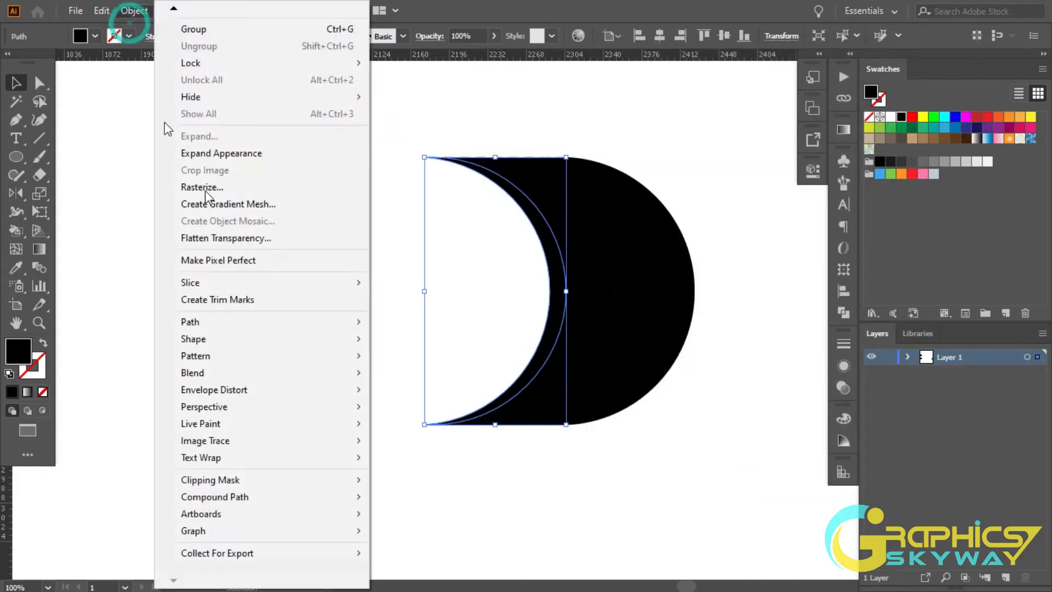
click(229, 157)
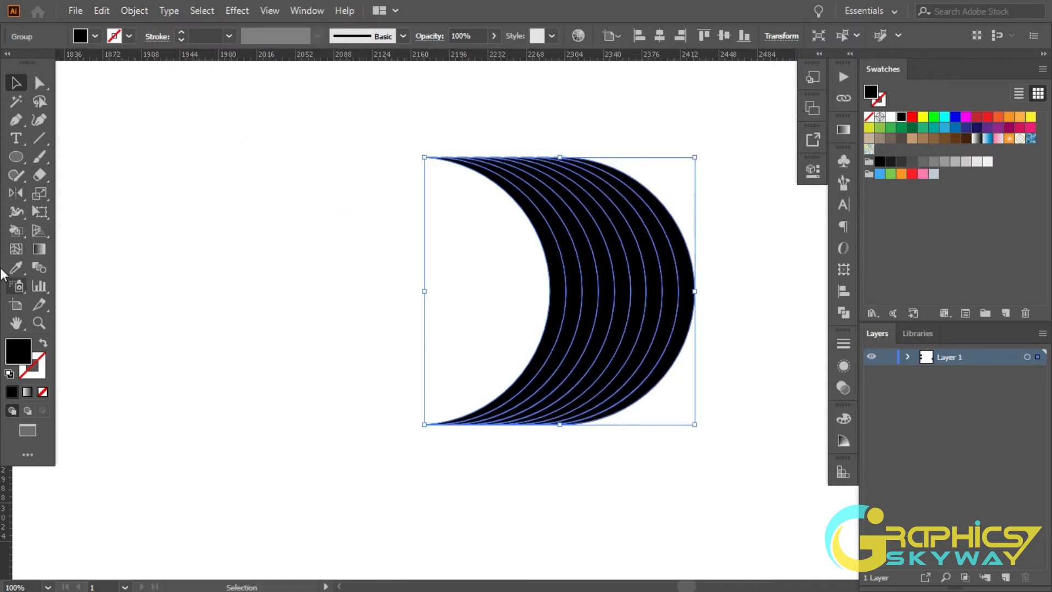
Fill every second crescent in the group with off-white FCFCFC using the Live Paint Bucket.
click(13, 217)
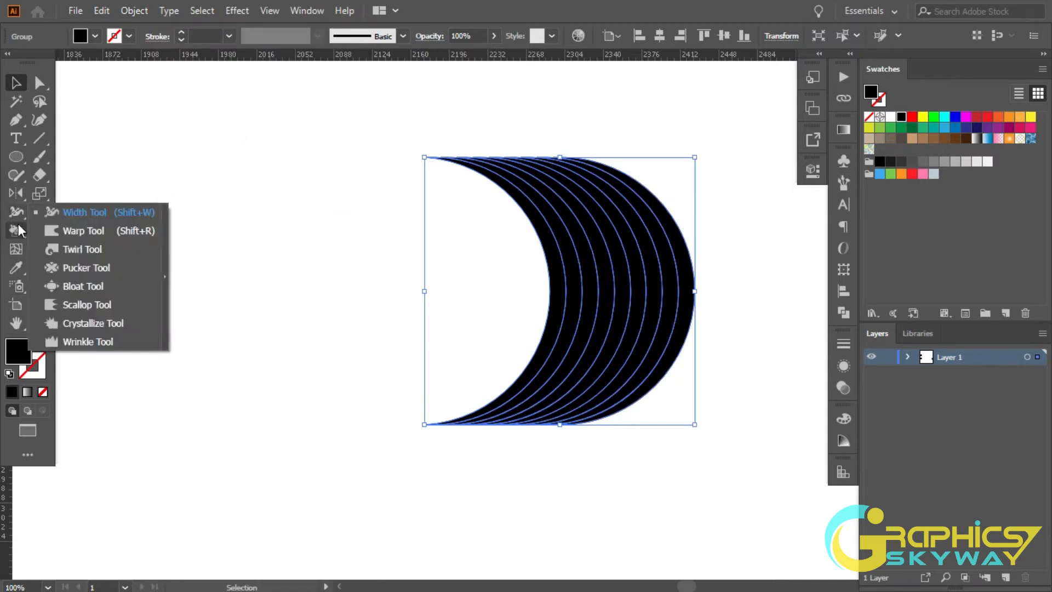
click(17, 230)
click(82, 249)
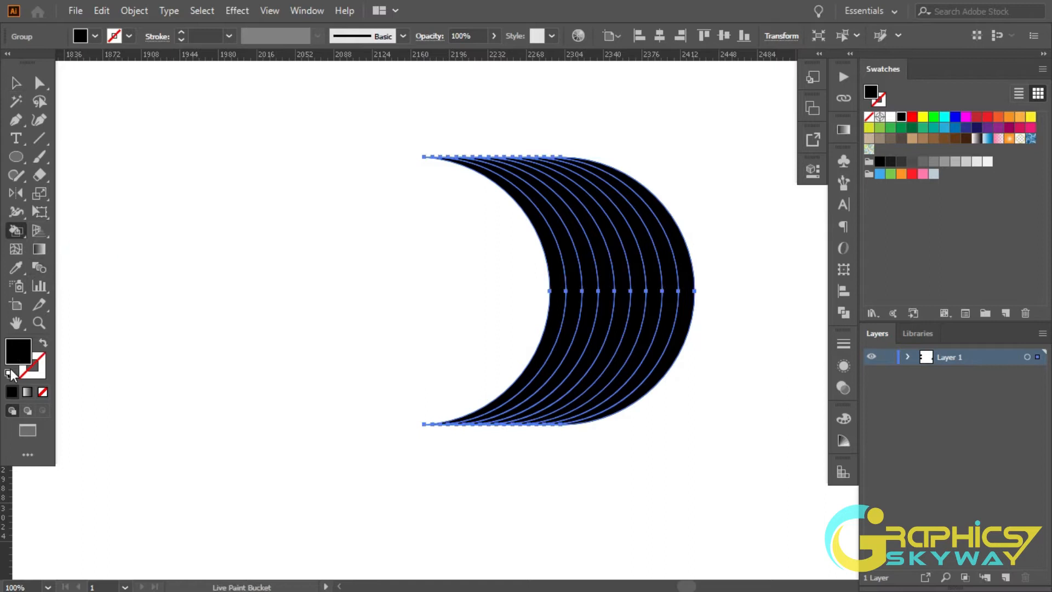
double_click(18, 350)
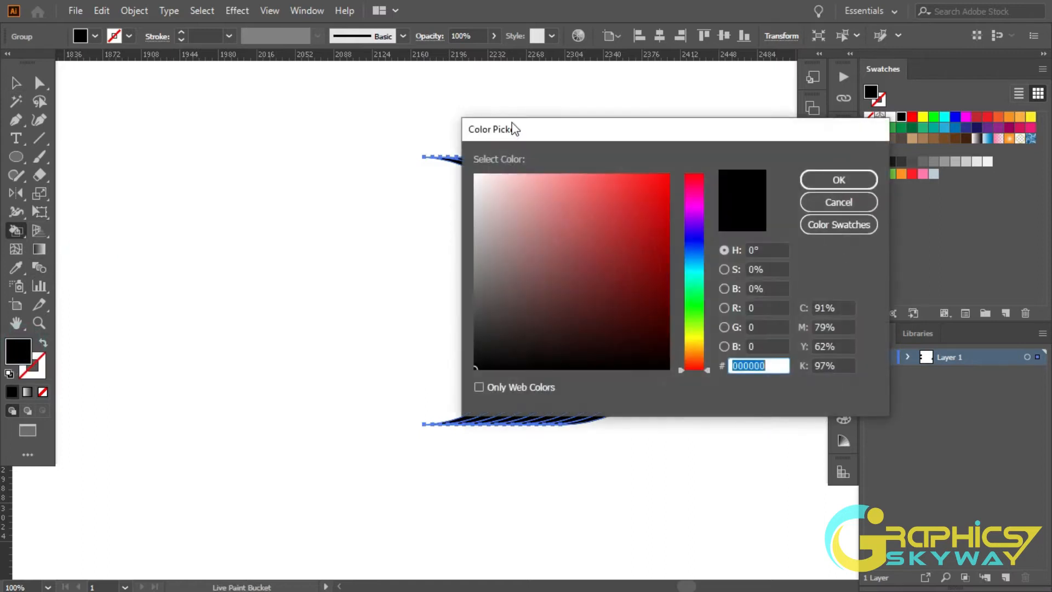
click(476, 176)
click(812, 185)
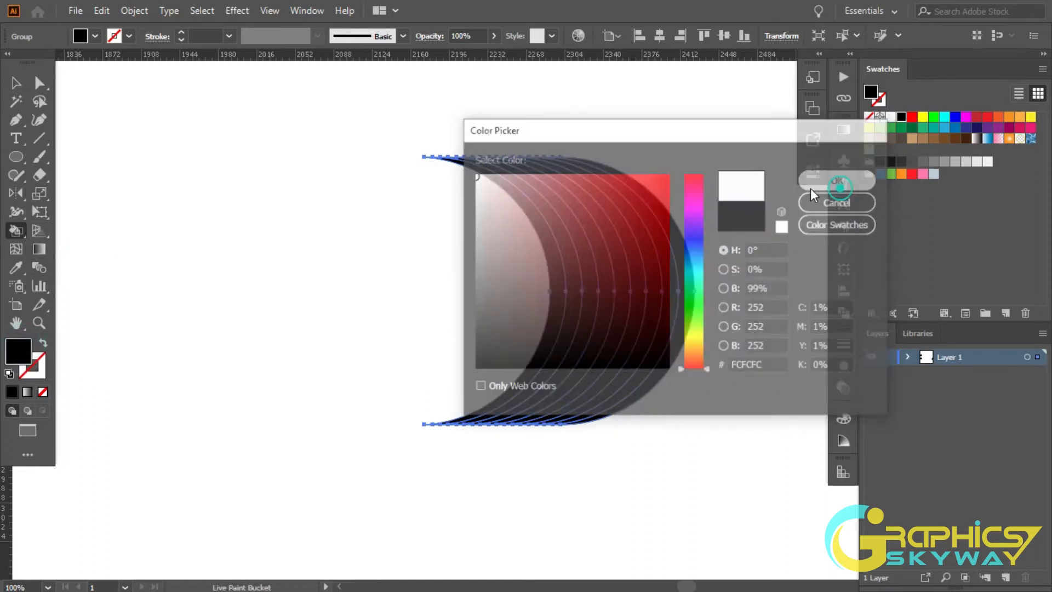
click(573, 293)
click(603, 294)
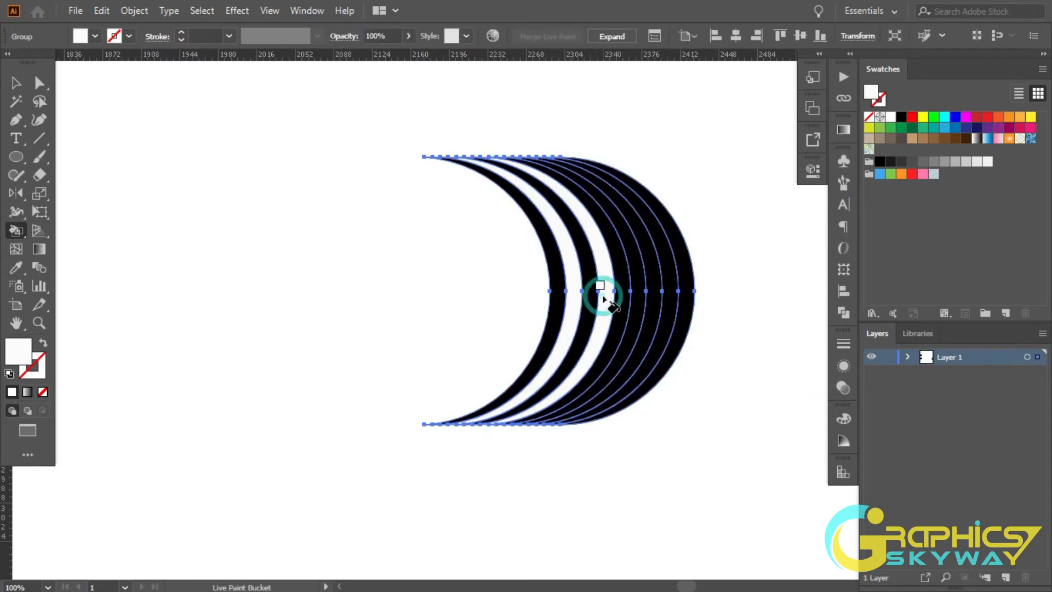
click(640, 297)
click(669, 297)
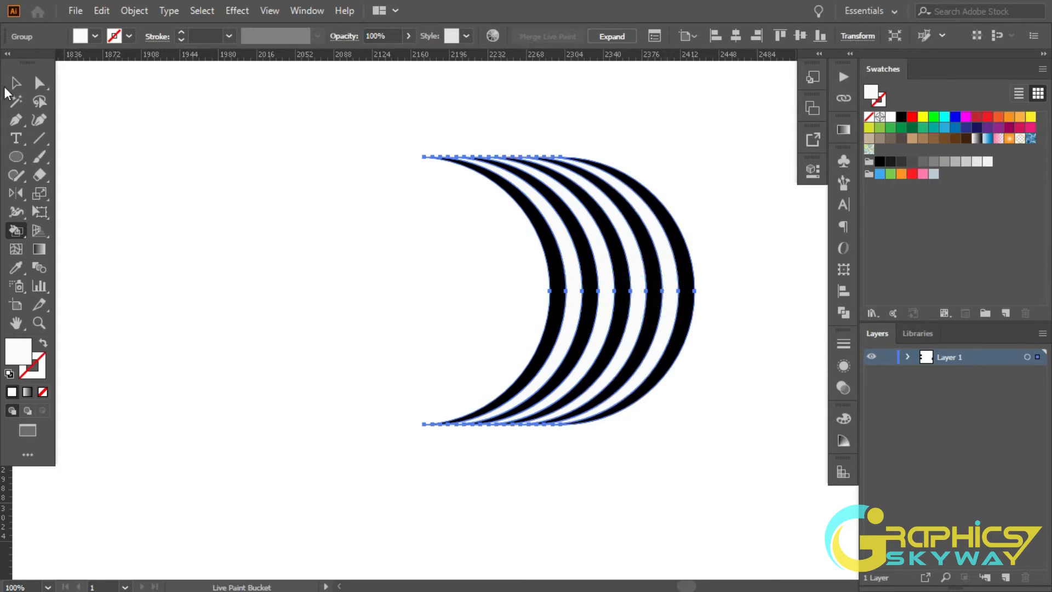
click(16, 83)
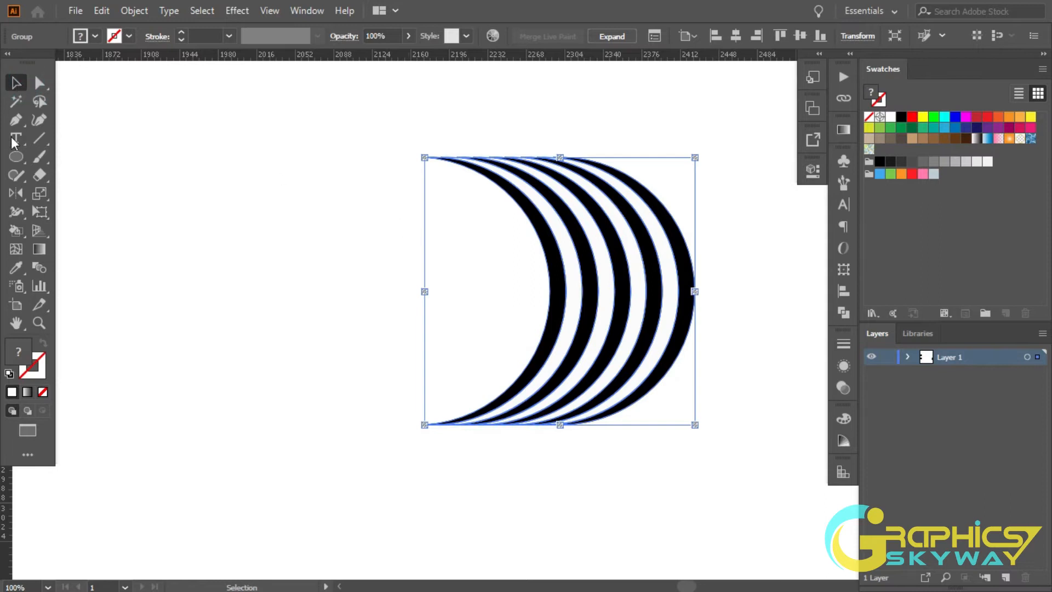
Draw a 250 pt by 250 pt circle over the crescents and remove its fill.
click(16, 157)
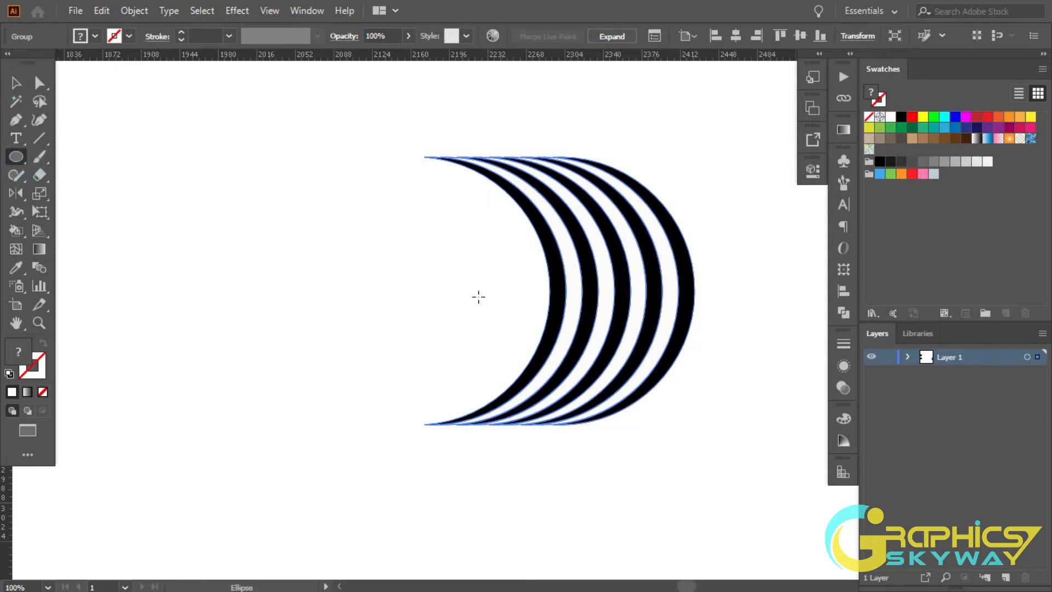
click(464, 295)
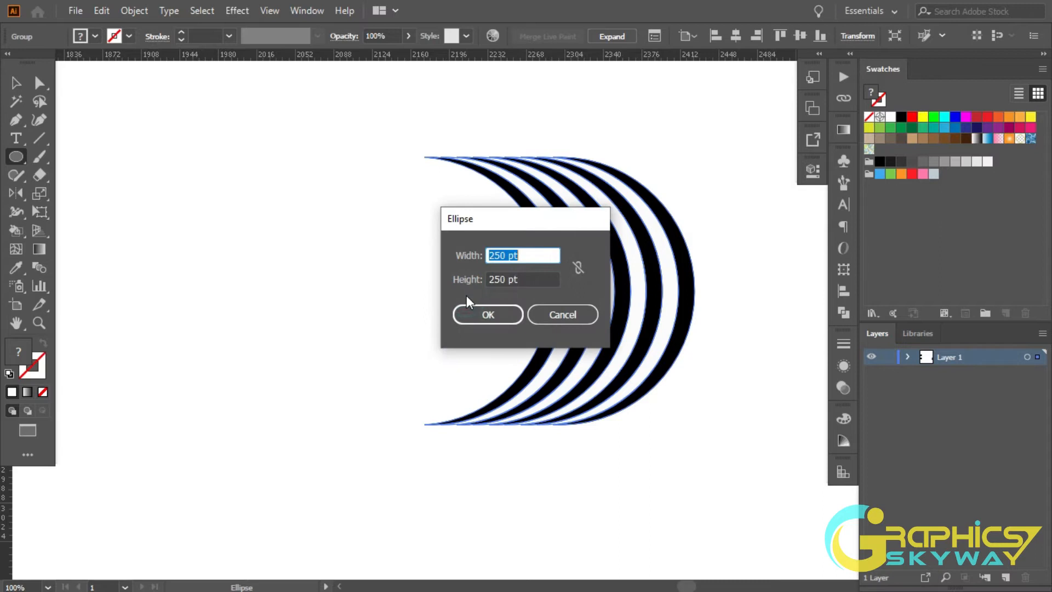
click(496, 318)
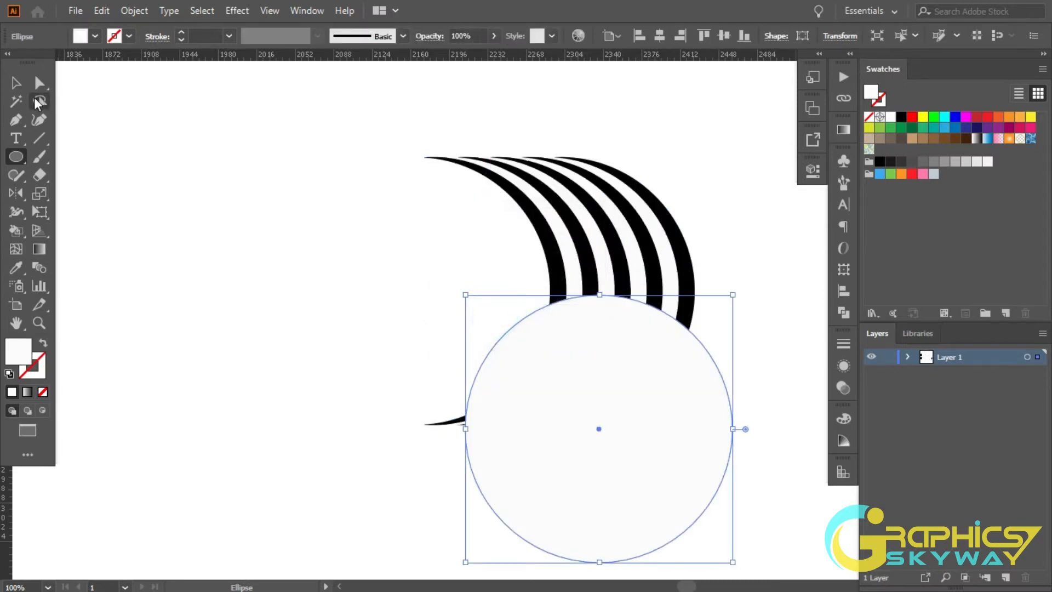
click(94, 38)
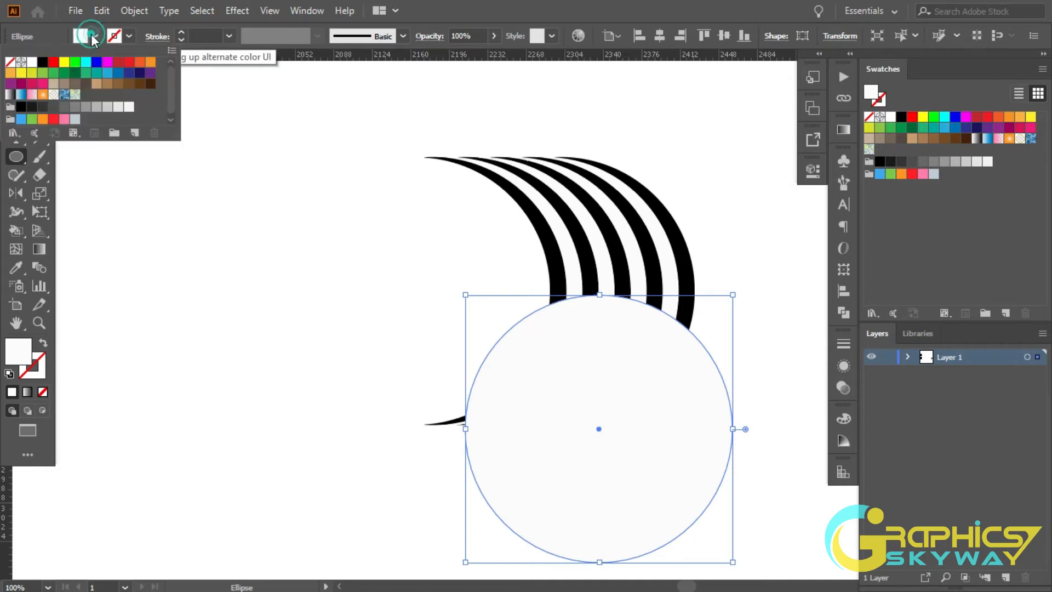
click(10, 62)
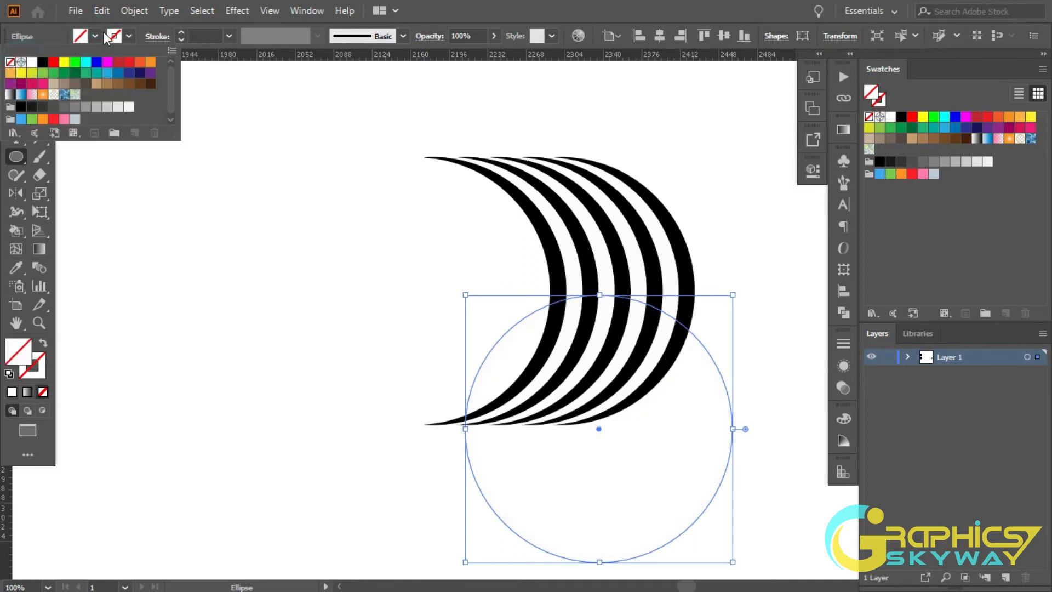
Move the unfilled circle level with the crescents, centred below the third black crescent's upper tip, and convert it into a guide.
click(21, 83)
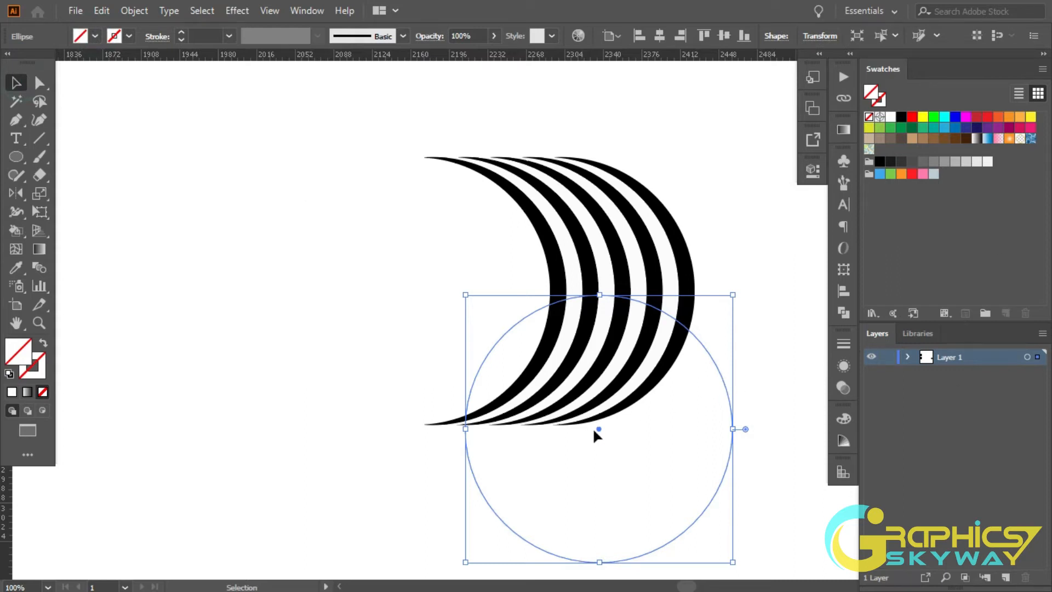
drag(597, 427, 485, 287)
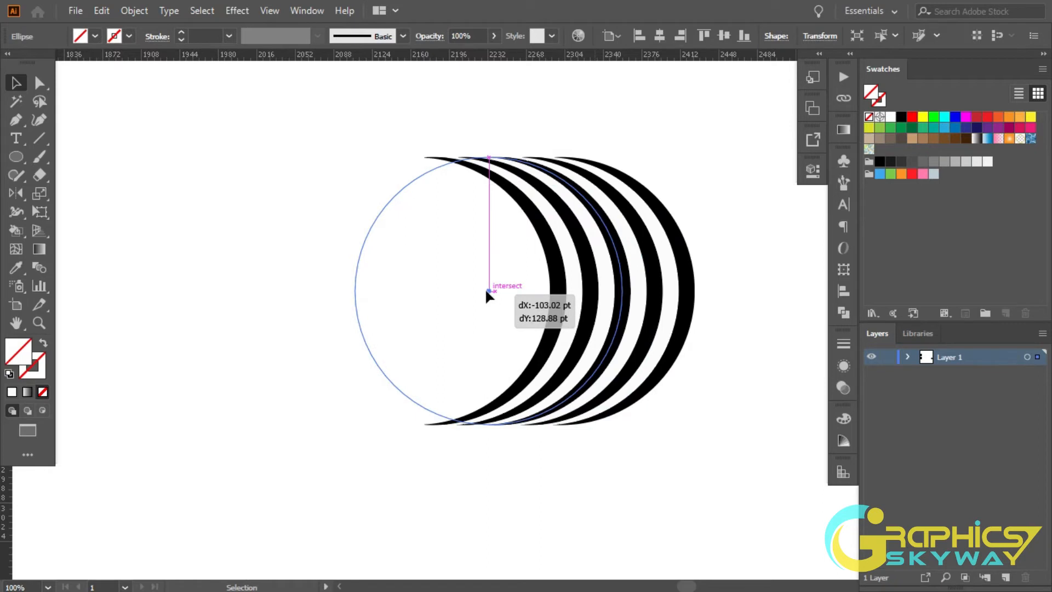
drag(485, 288, 485, 287)
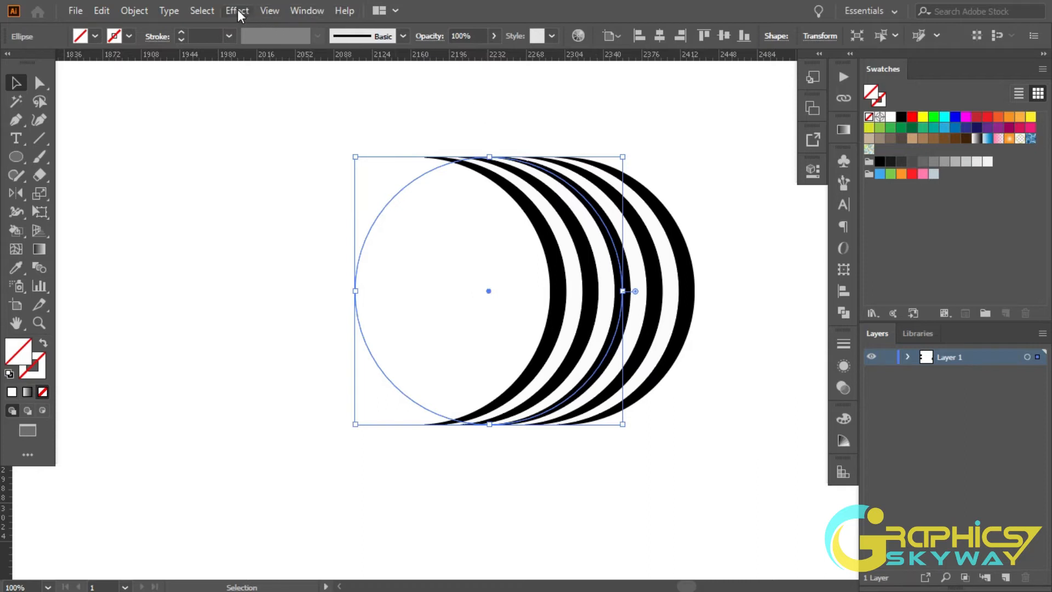
click(270, 13)
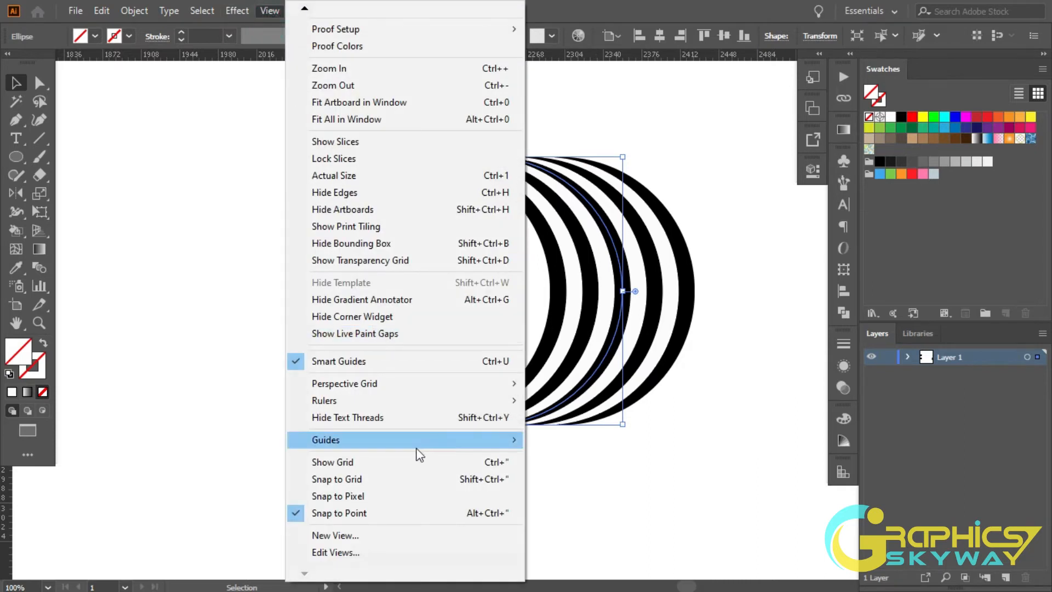
mouse_move(422, 447)
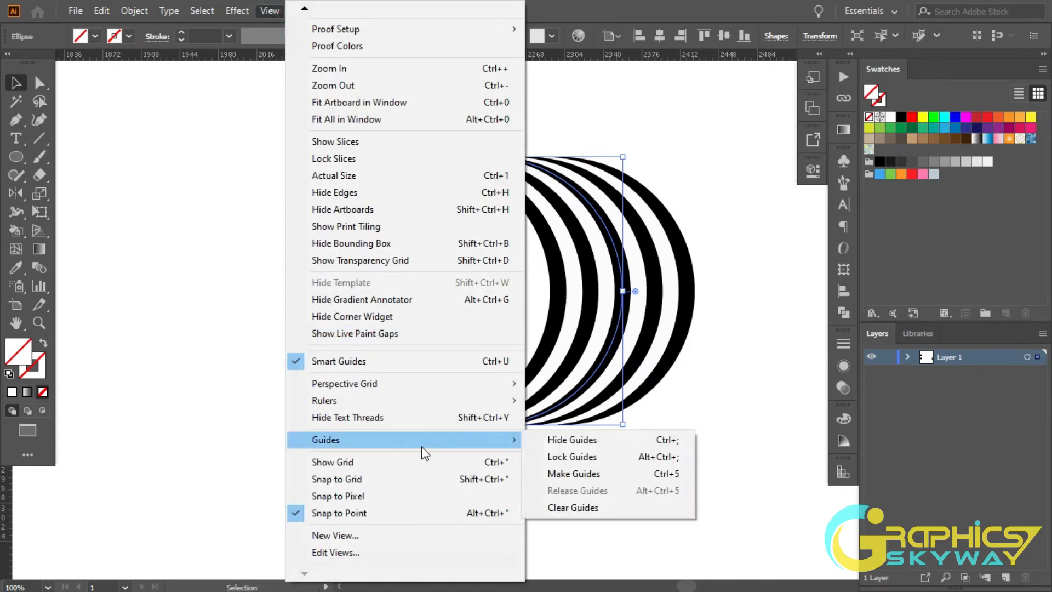
click(634, 475)
click(245, 228)
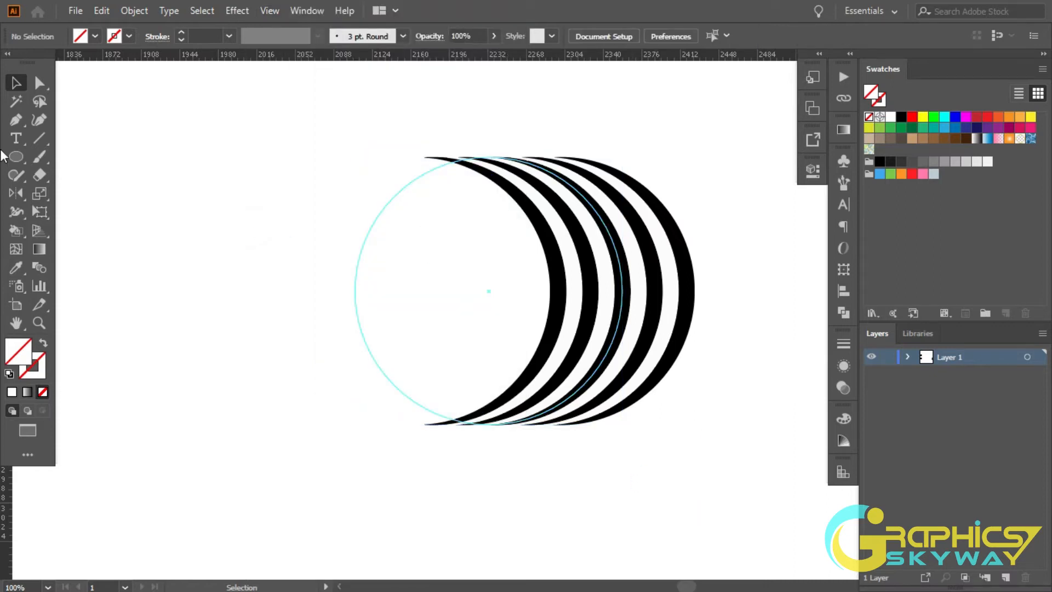
Draw an upright triangle with the Polygon tool from the circle guide's centre, with its base along the circle's lower edge.
drag(18, 158, 90, 214)
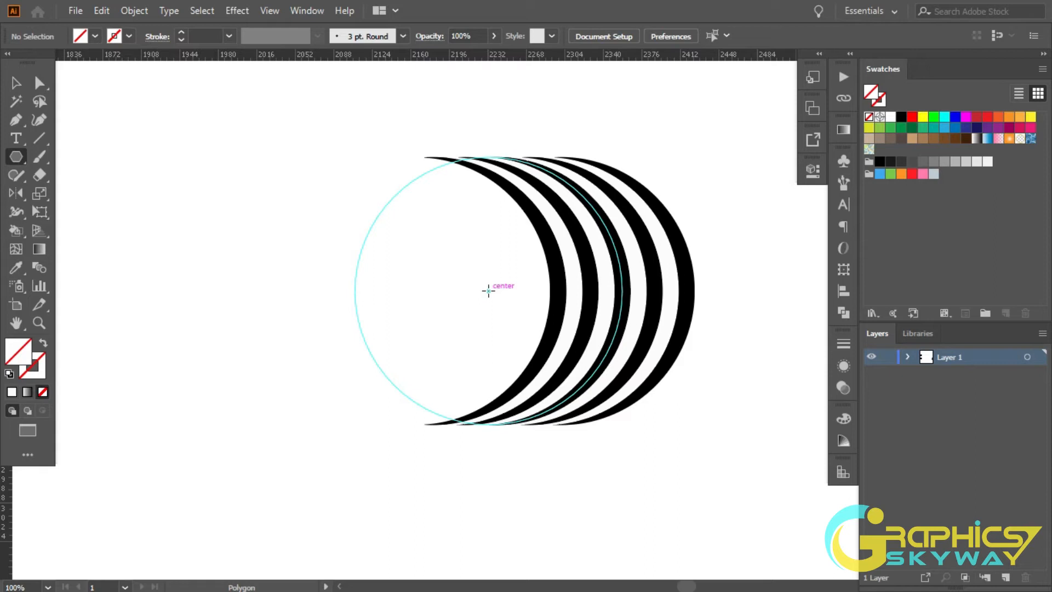
mouse_move(488, 290)
mouse_down()
mouse_move(526, 340)
mouse_move(567, 329)
mouse_move(586, 408)
mouse_move(650, 505)
mouse_up()
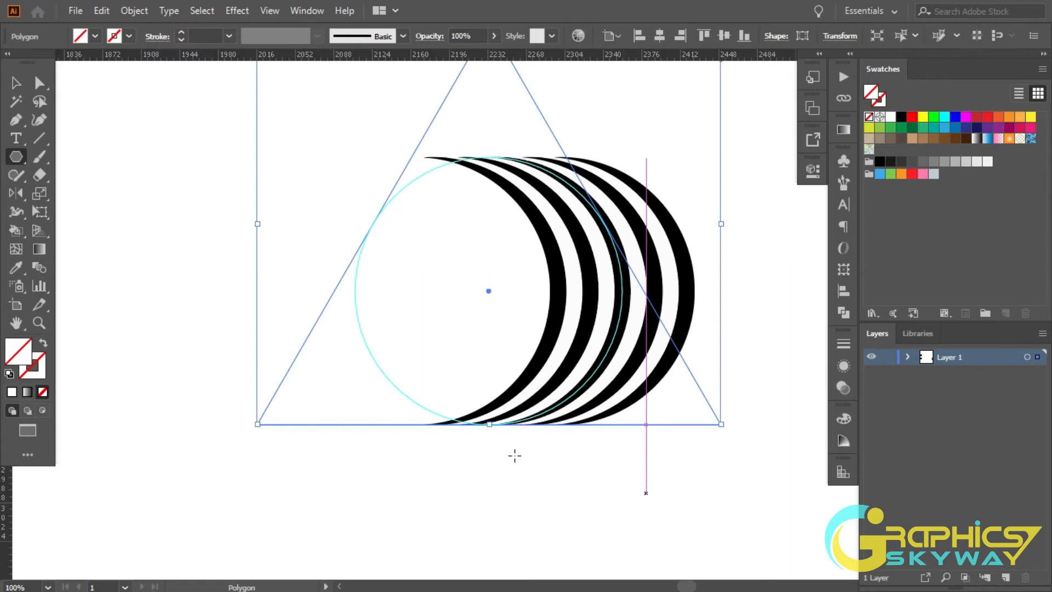
scroll(516, 405, up, 5)
scroll(504, 415, up, 3)
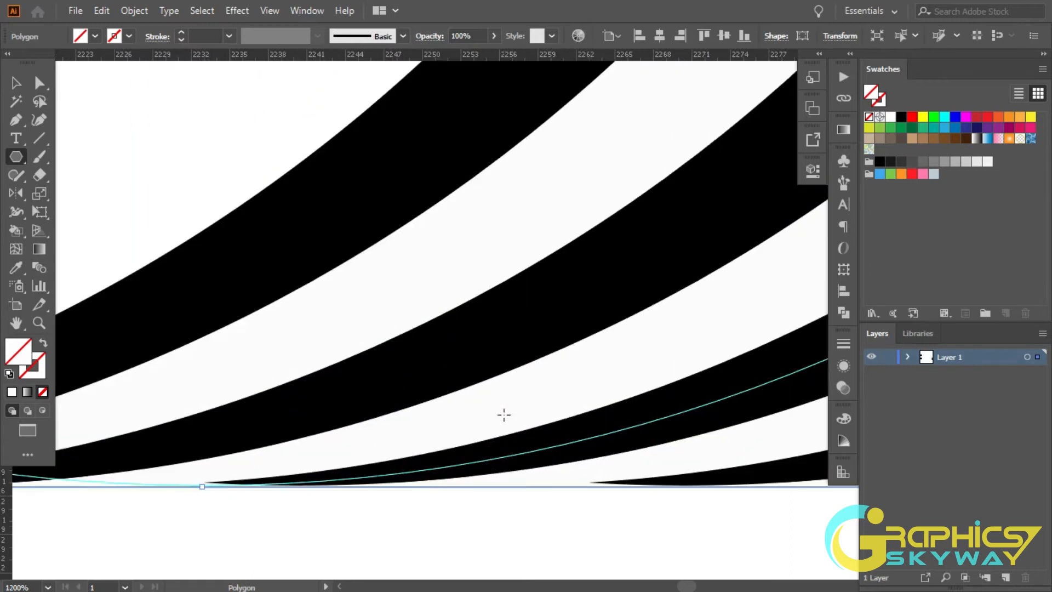
scroll(504, 415, down, 1)
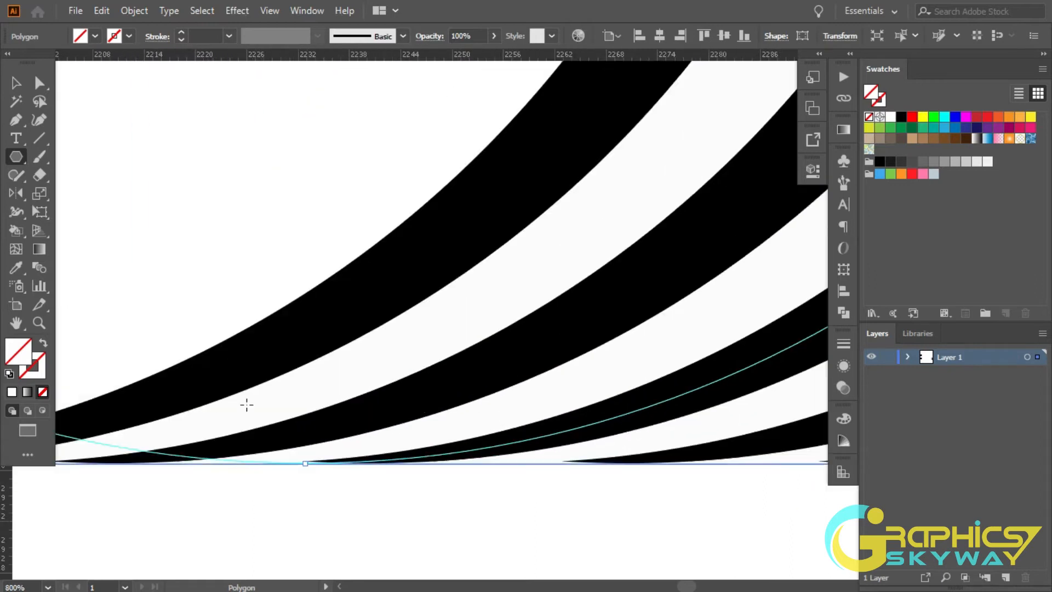
scroll(371, 388, down, 8)
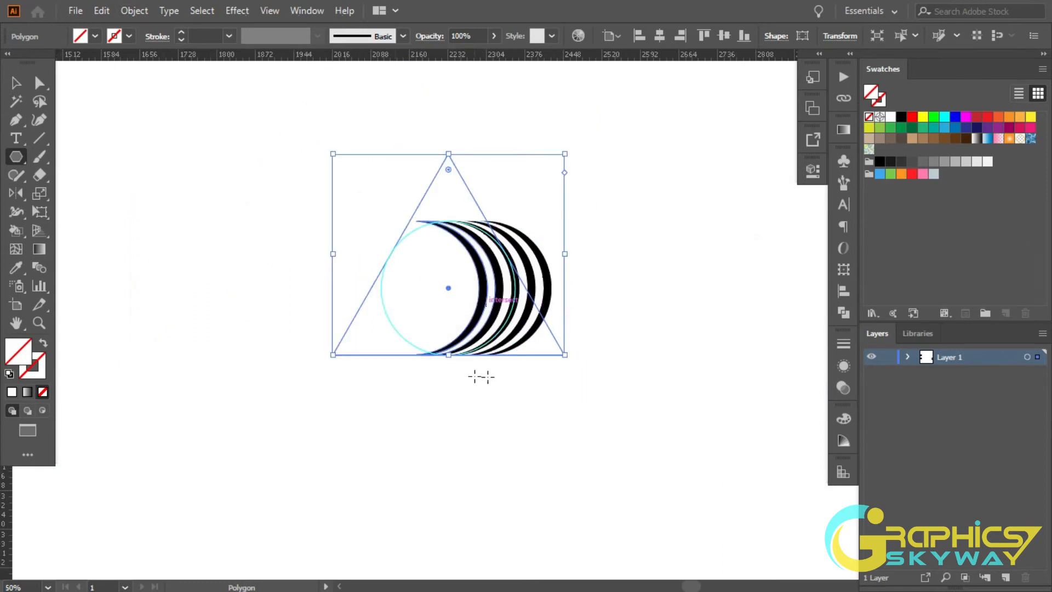
Scale the triangle uniformly to 101% about the midpoint of its base.
drag(29, 190, 114, 194)
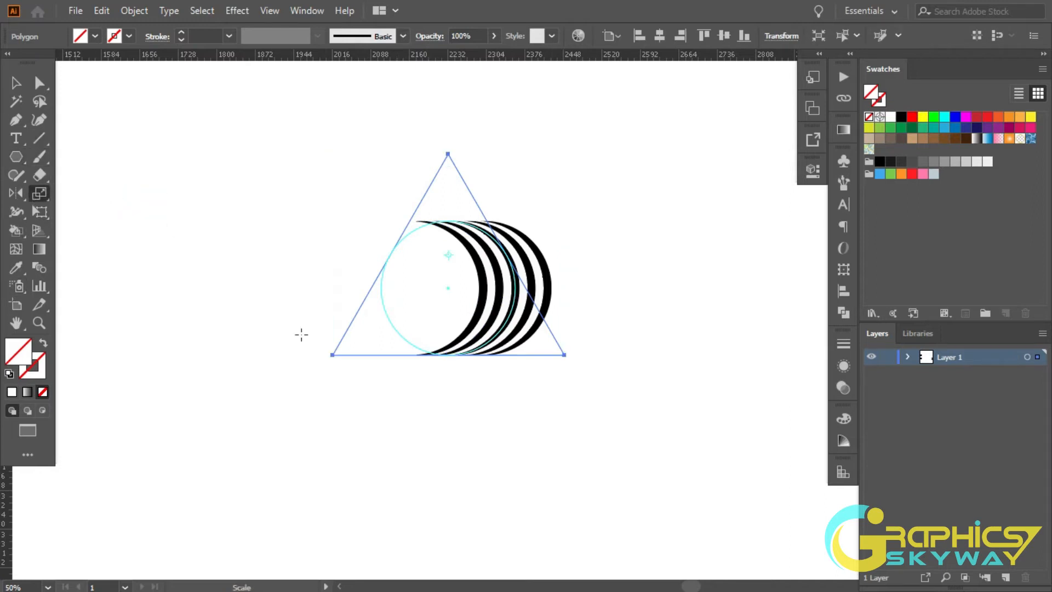
alt+click(450, 354)
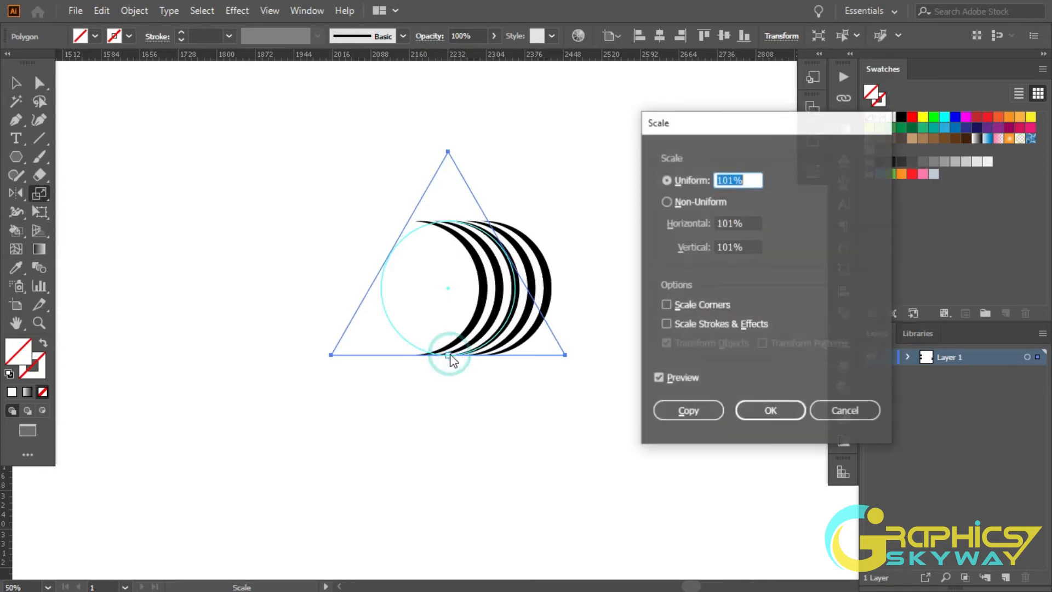
click(773, 412)
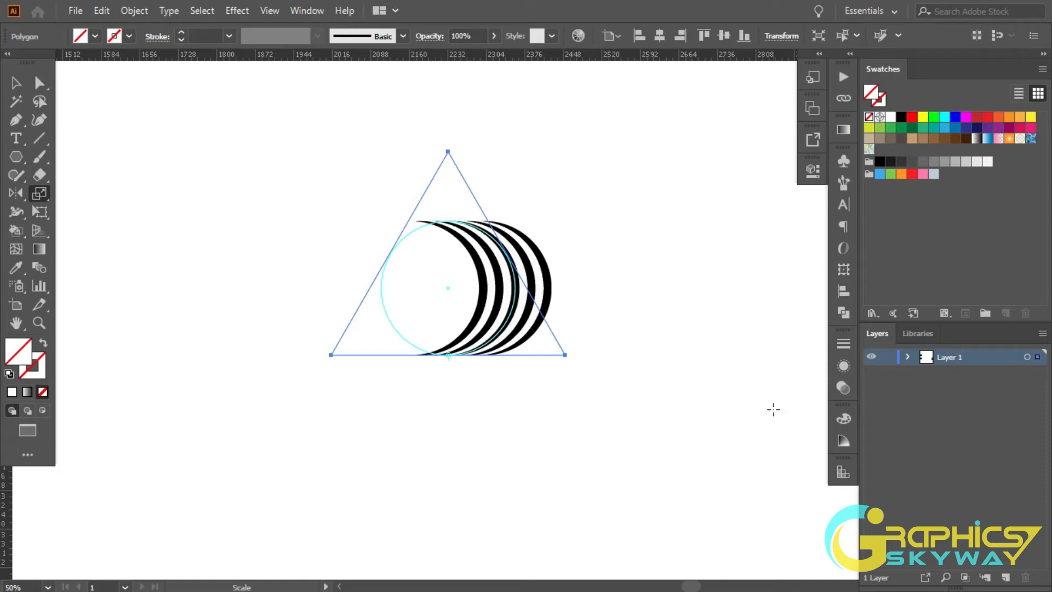
Repeat the triangle's scaling until its sloping side meets the outer edge of the outermost black crescent.
key(v)
key(ctrl+d)
key(ctrl+d)
key(ctrl+d)
key(ctrl+d)
key(ctrl+d)
key(ctrl+d)
key(ctrl+d)
key(ctrl+d)
key(ctrl+d)
key(ctrl+d)
key(ctrl+d)
key(ctrl+d)
key(ctrl+d)
key(ctrl+d)
key(ctrl+d)
key(ctrl+d)
key(ctrl+d)
key(ctrl+d)
key(ctrl+d)
key(ctrl+d)
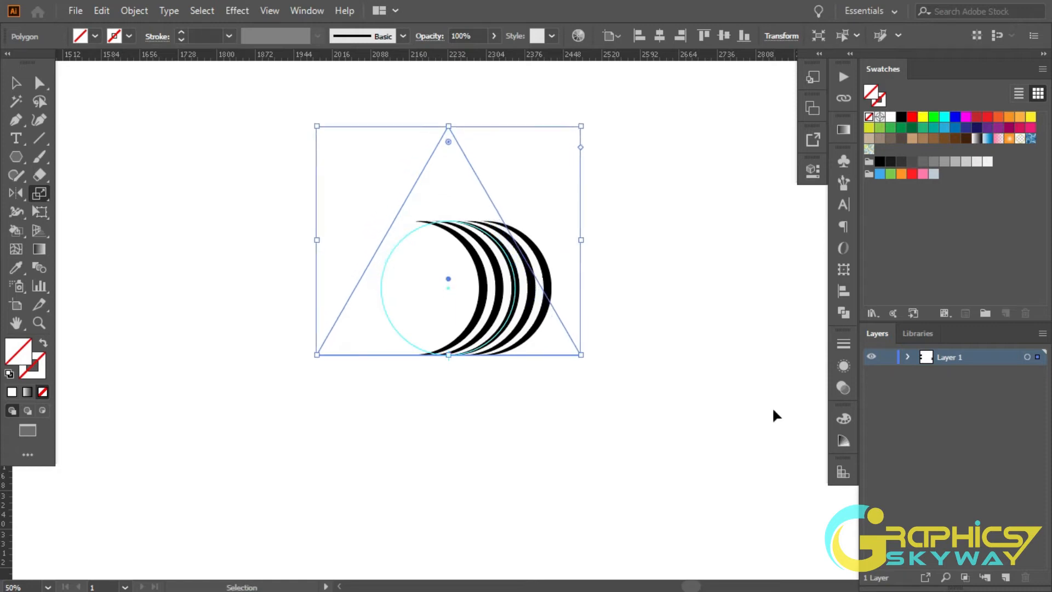
key(s)
key(v)
key(ctrl+d)
key(ctrl+d)
key(ctrl+d)
key(ctrl+d)
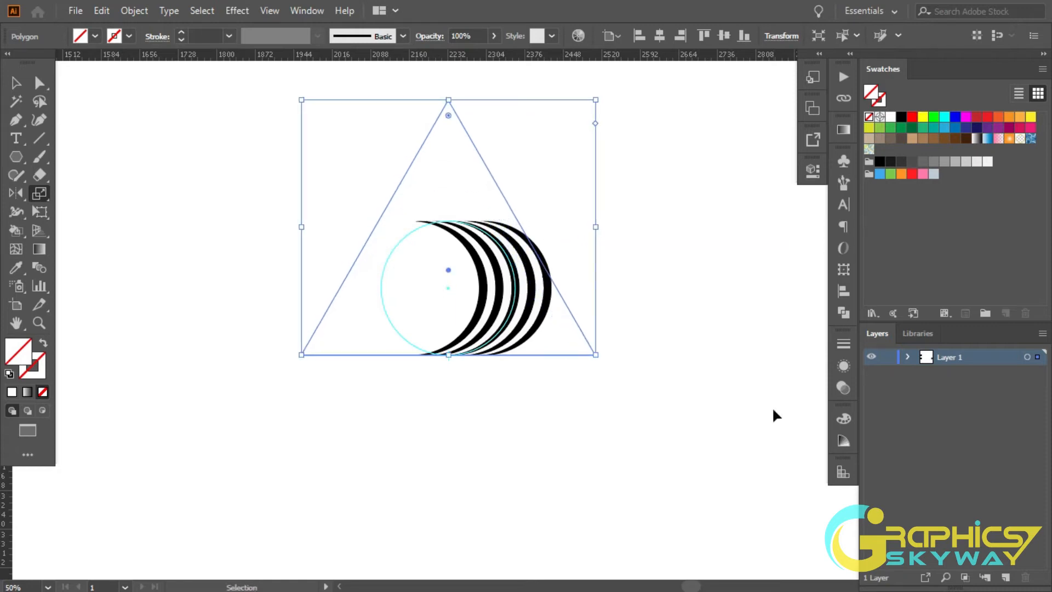
key(s)
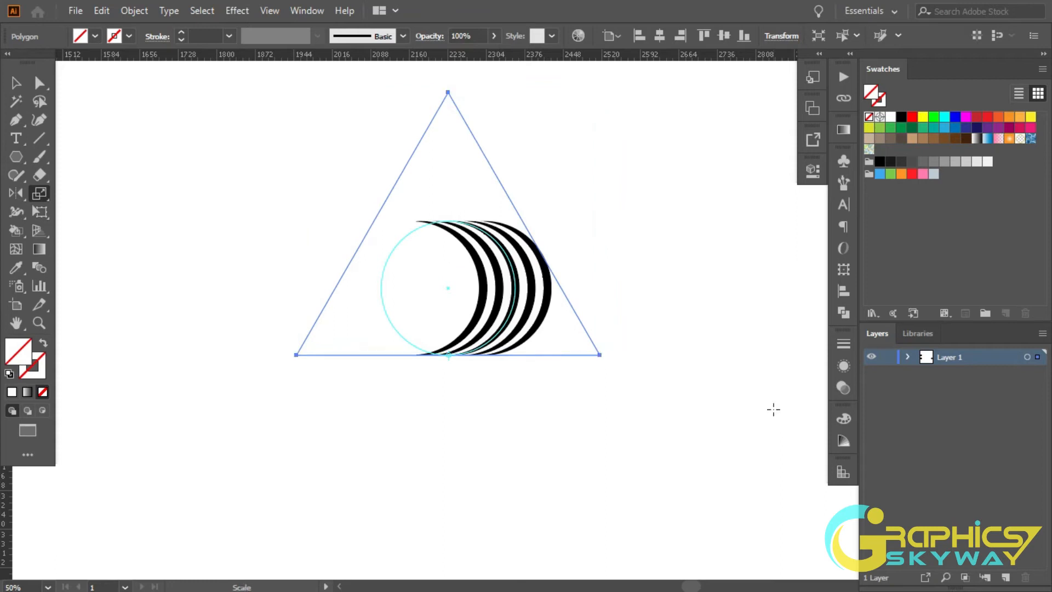
scroll(606, 289, up, 6)
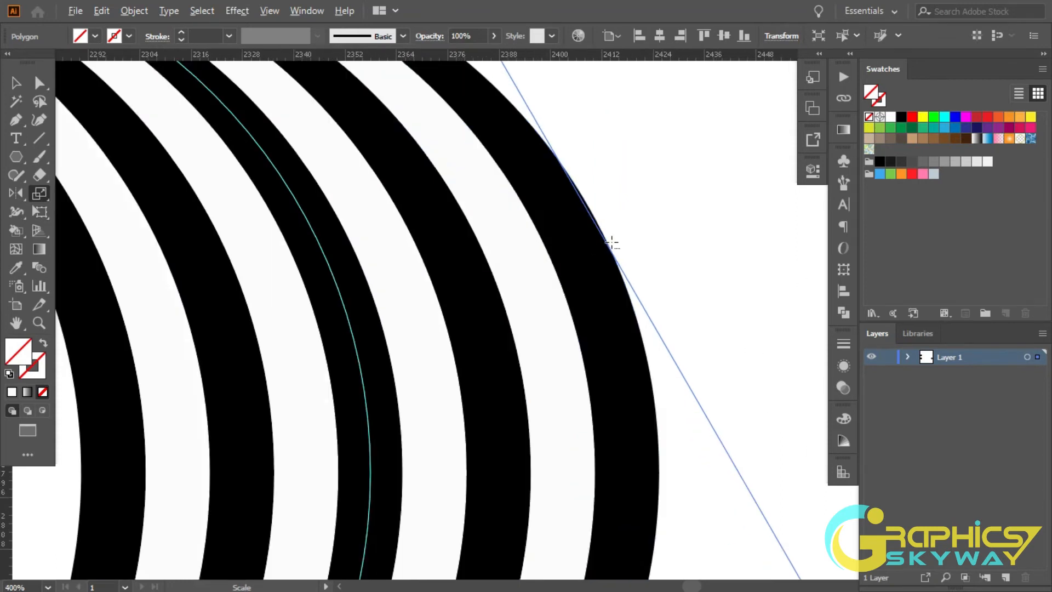
scroll(611, 242, down, 6)
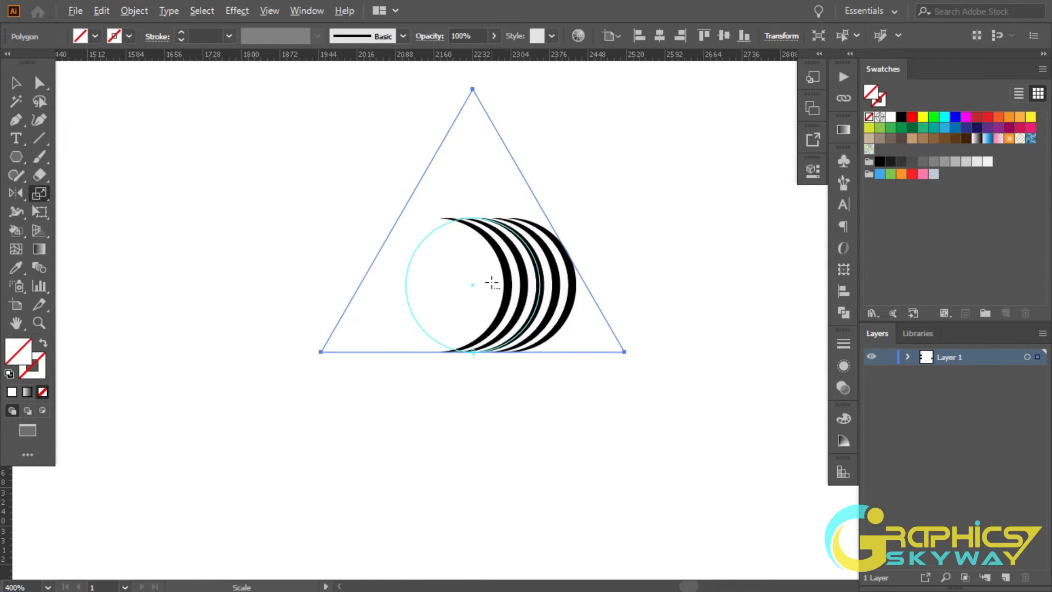
scroll(540, 278, up, 2)
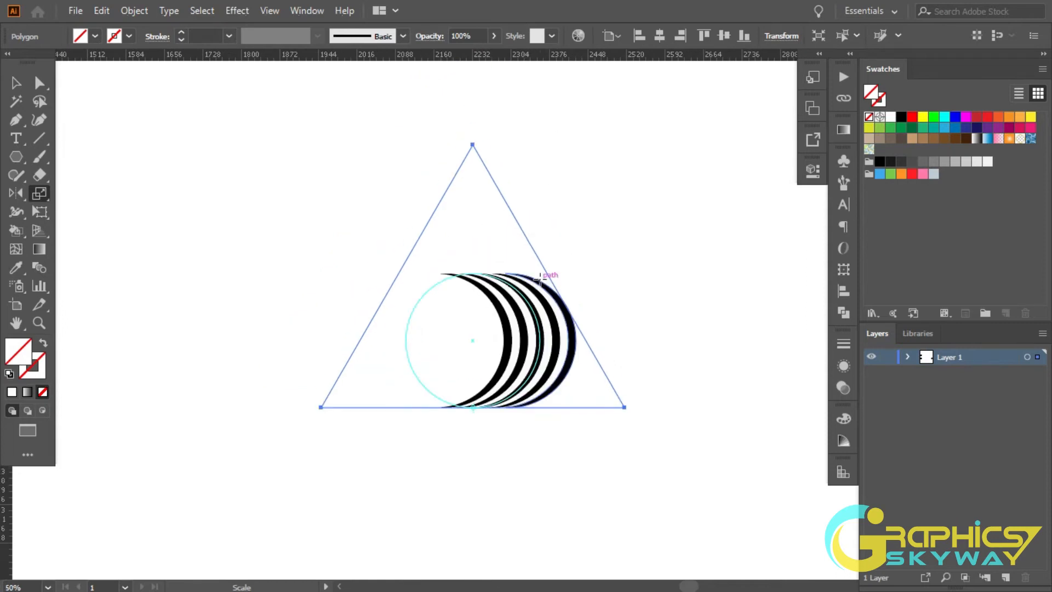
click(16, 83)
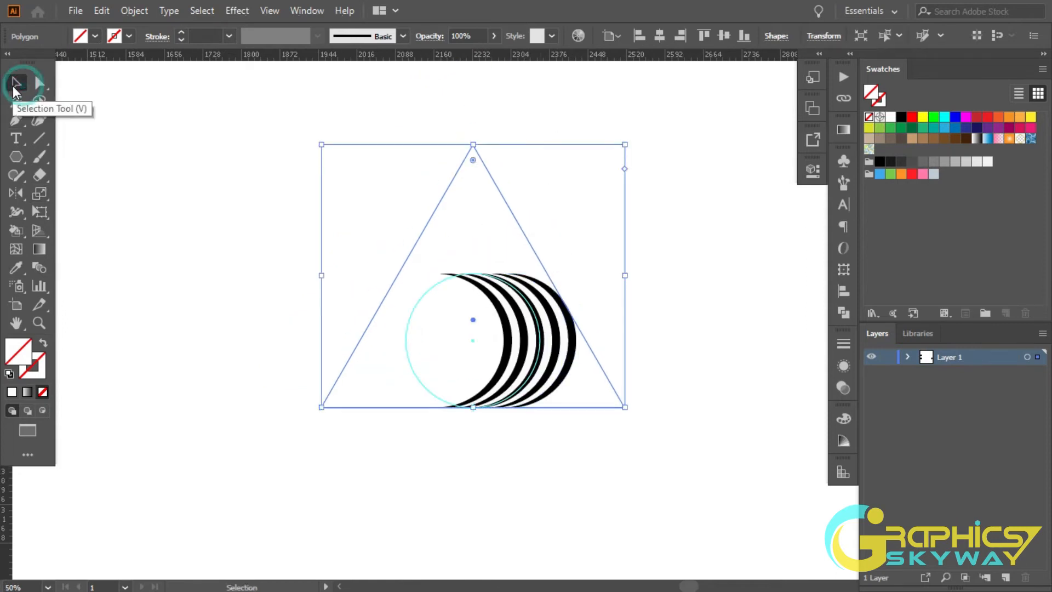
click(279, 15)
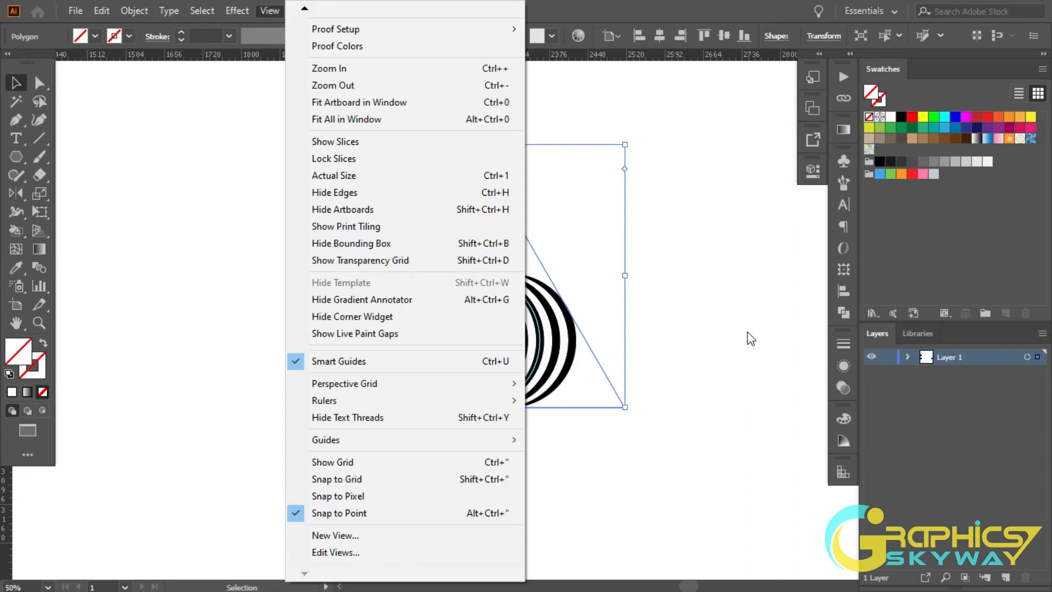
mouse_move(523, 443)
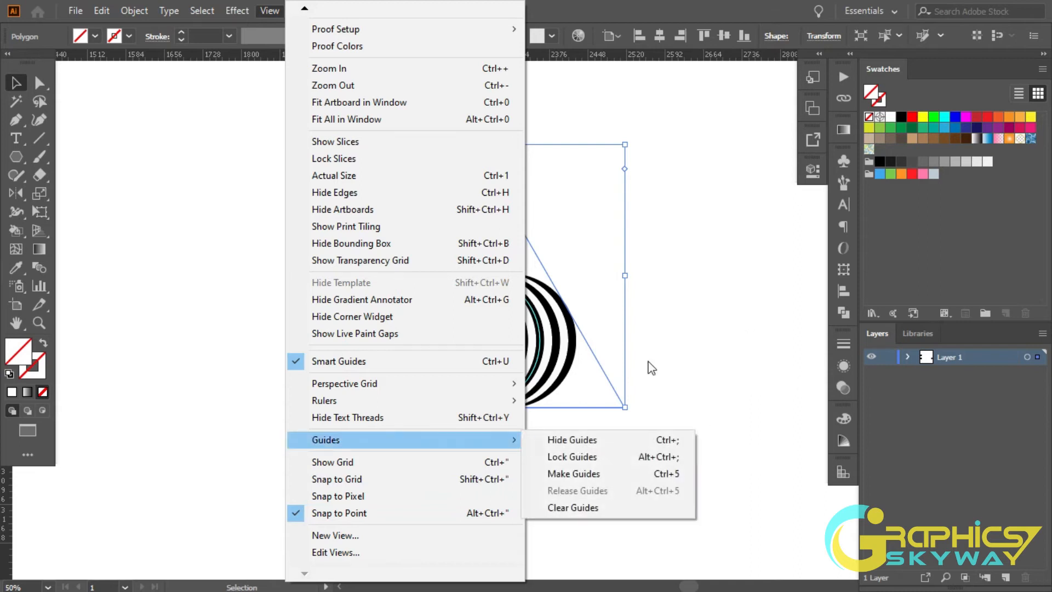
click(750, 306)
click(746, 305)
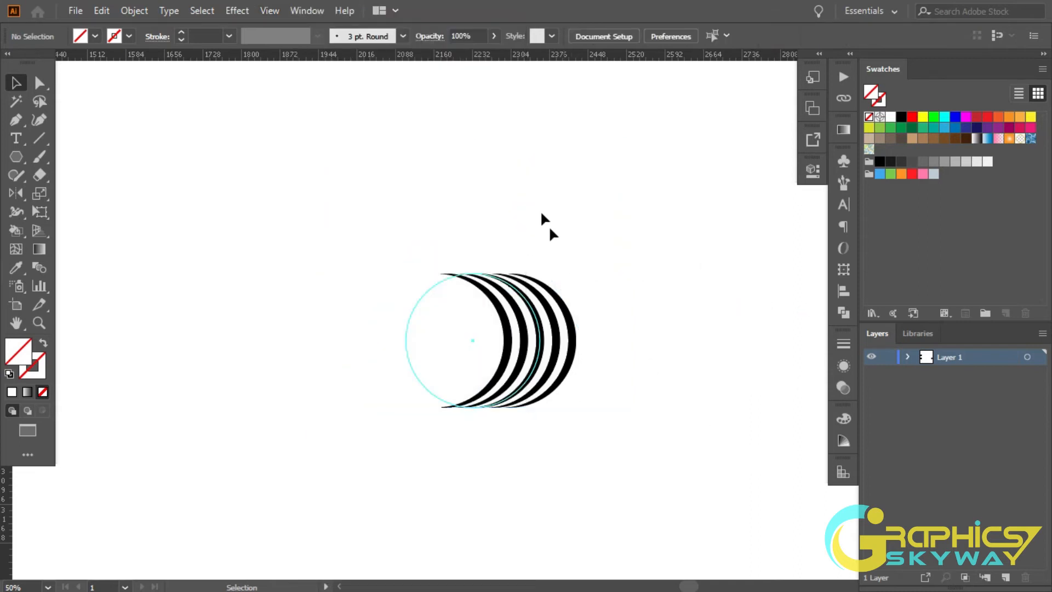
Select the enlarged triangle and convert it into a guide.
drag(491, 226, 360, 216)
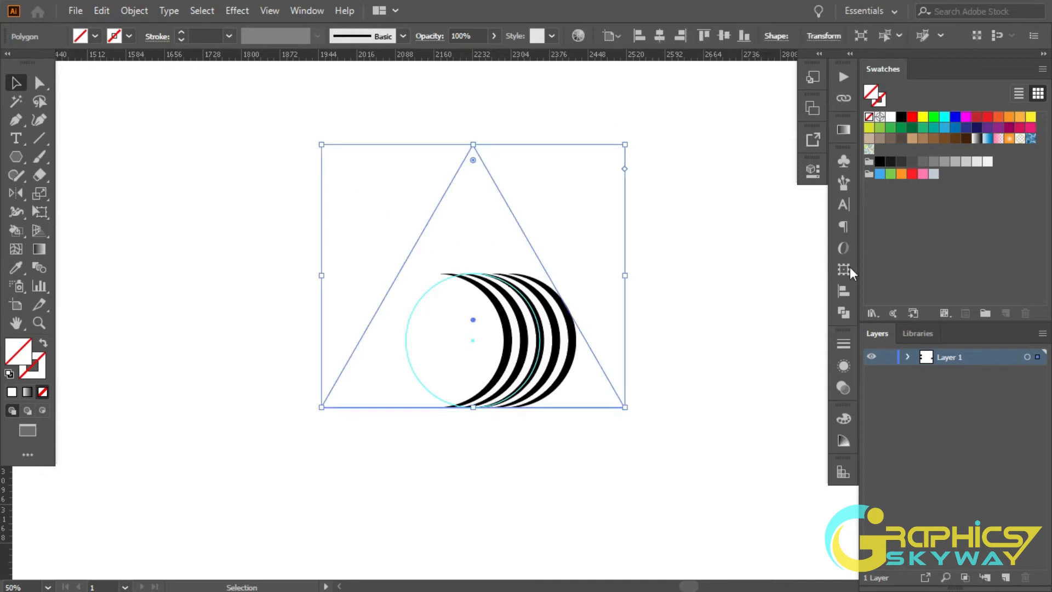
click(257, 9)
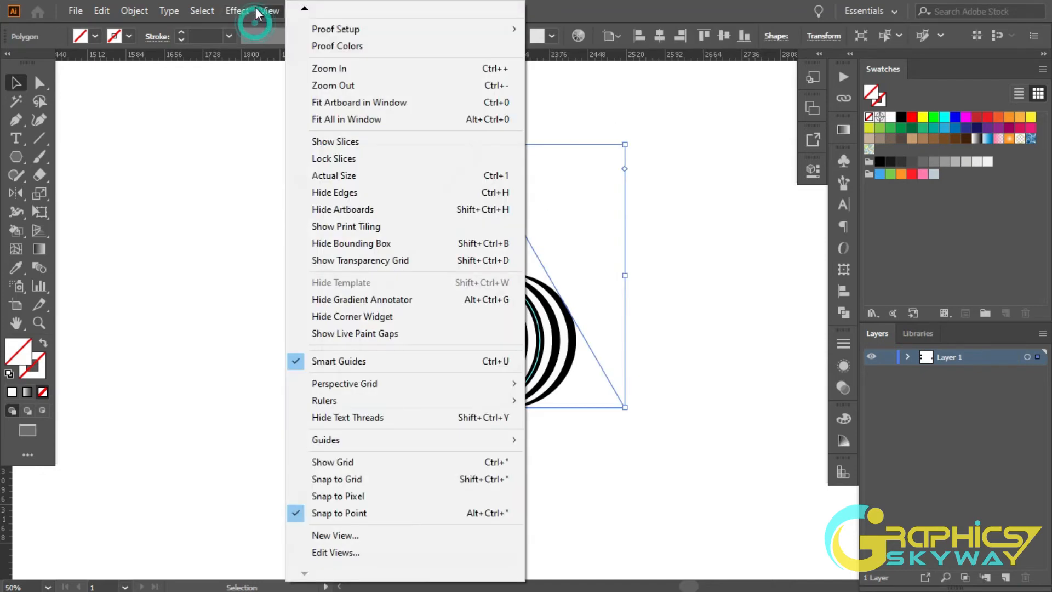
mouse_move(428, 441)
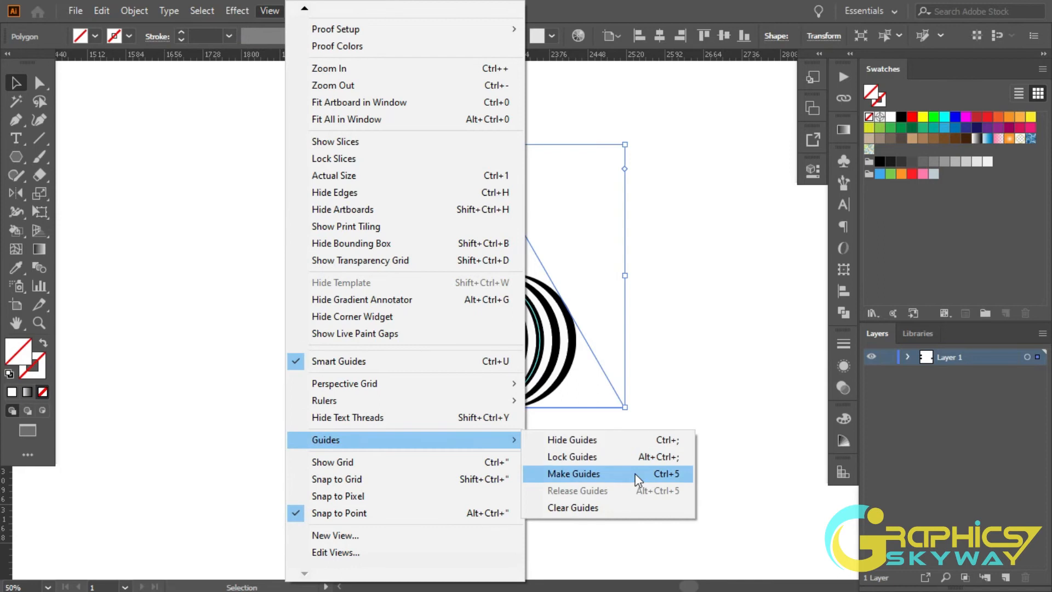
click(636, 480)
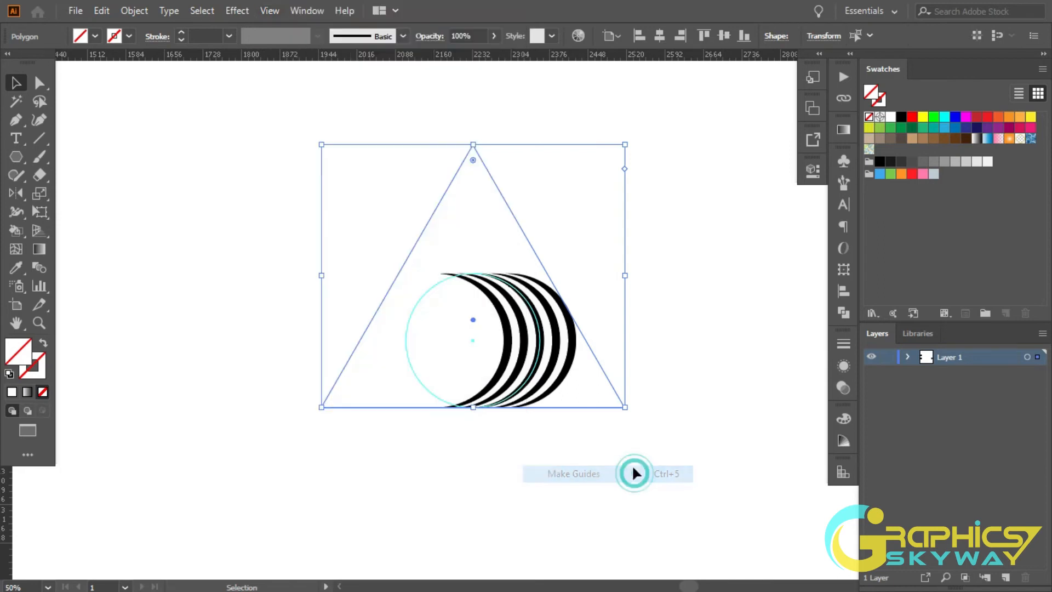
click(670, 327)
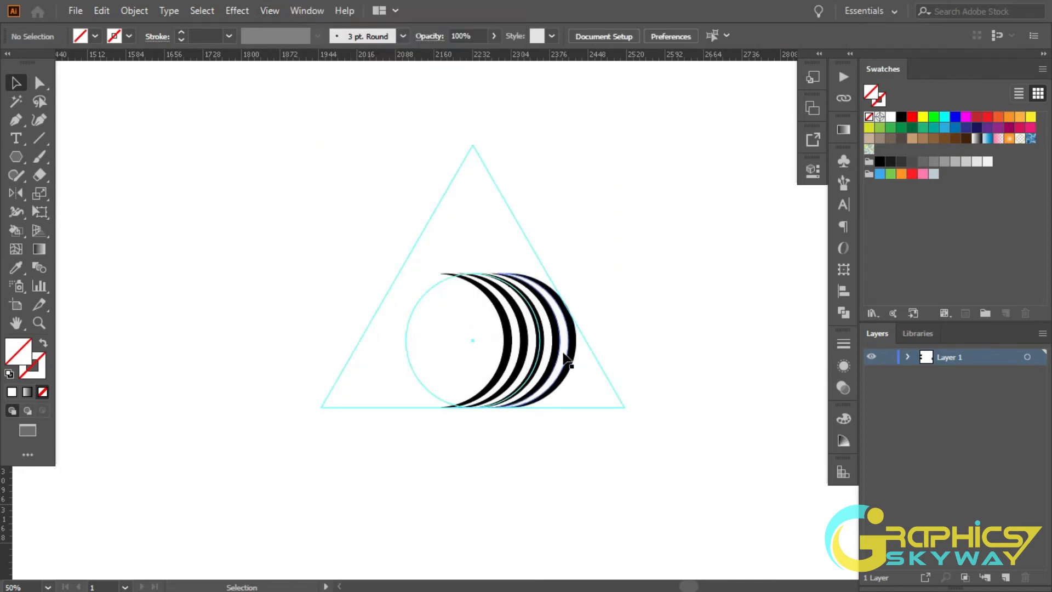
Duplicate the striped crescent group horizontally to the left by about 150 pt.
click(556, 355)
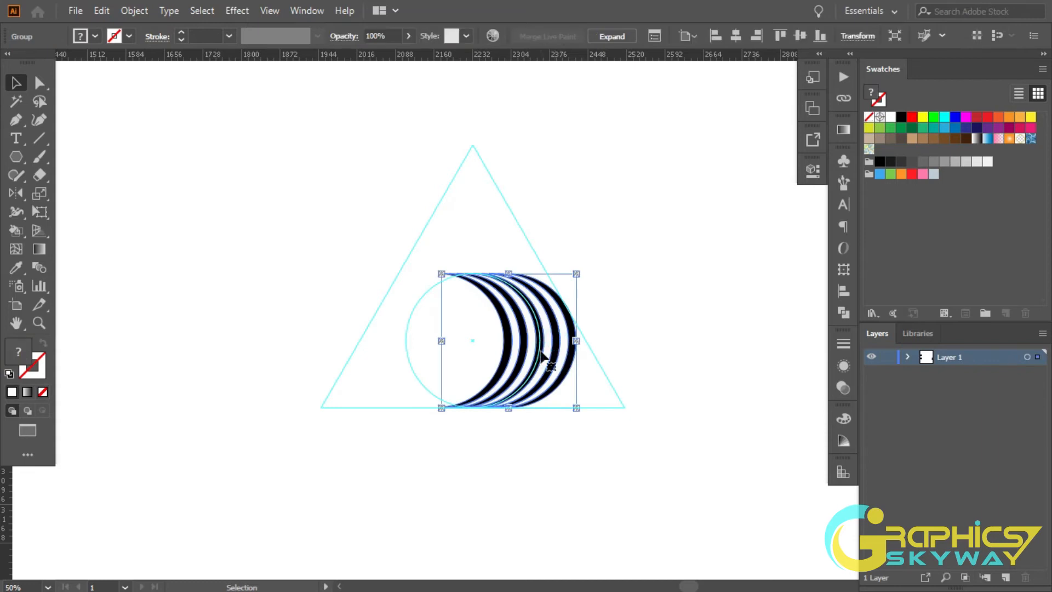
scroll(544, 355, up, 1)
key(alt)
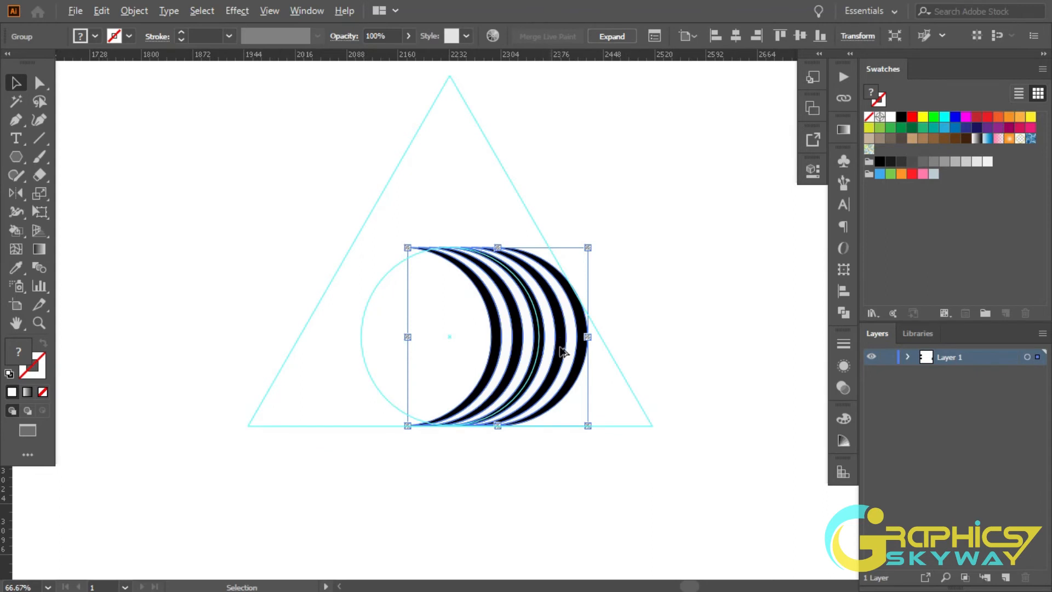
drag(562, 353, 450, 355)
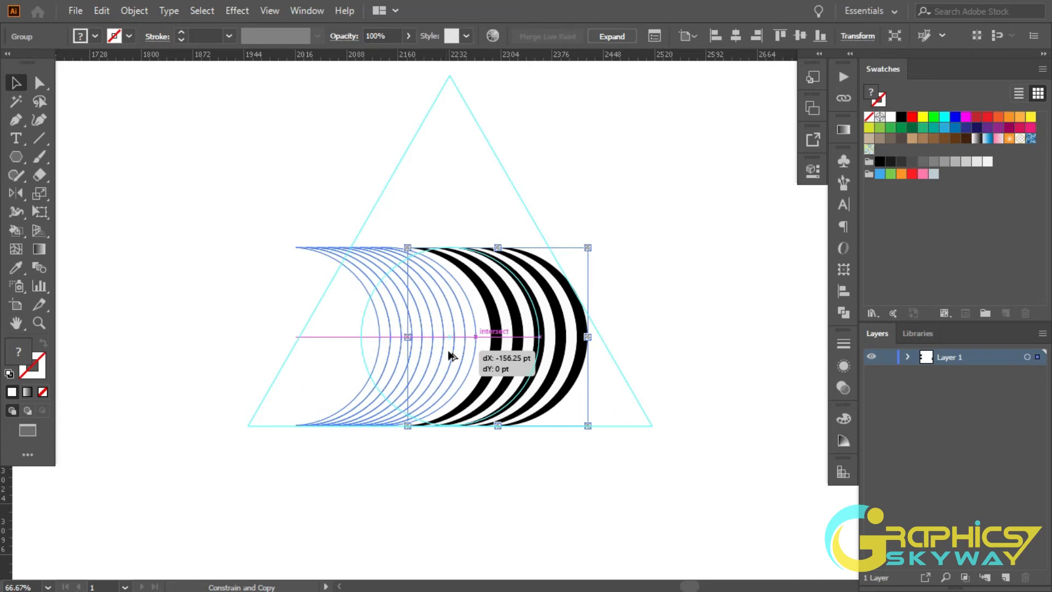
drag(450, 355, 458, 355)
Rotate the copied crescent group by about 240° and place it against the triangle guide's left side and base.
drag(300, 242, 446, 322)
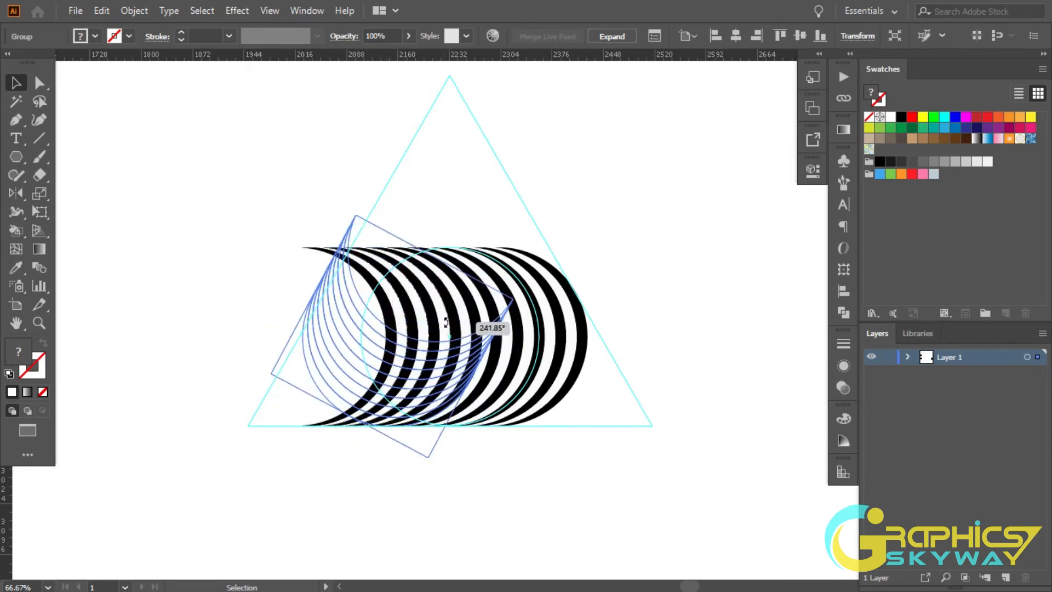
drag(446, 322, 406, 348)
scroll(411, 353, up, 1)
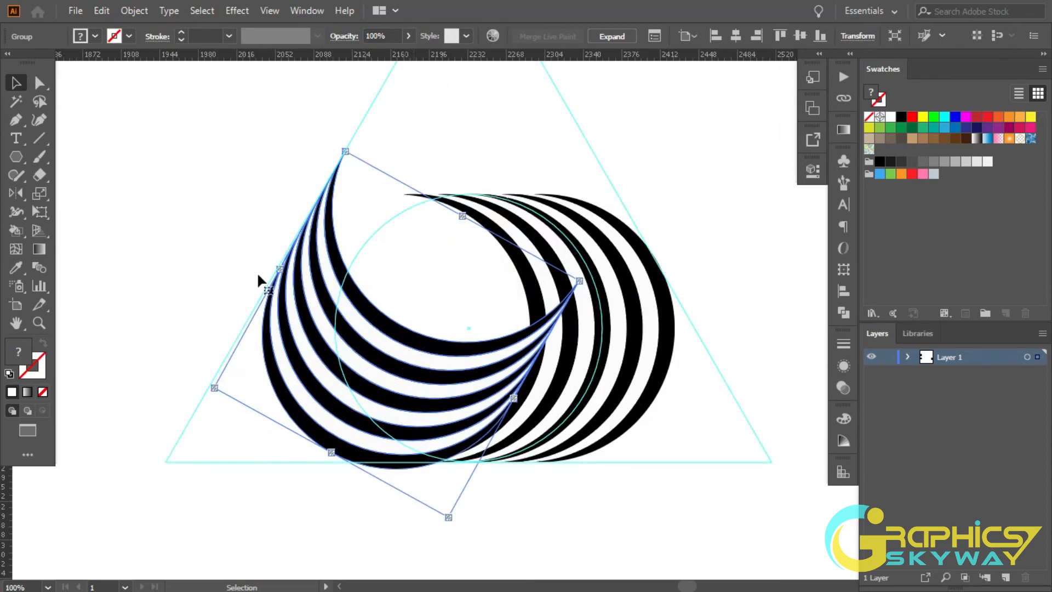
click(176, 211)
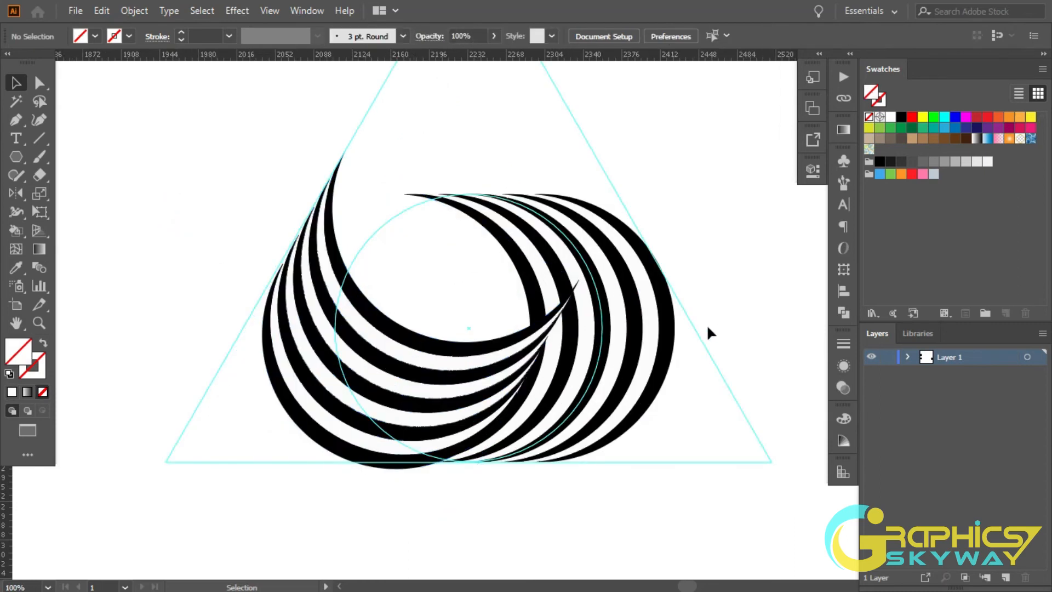
Send the rotated lower-left crescent group behind the right-hand crescent group.
scroll(329, 235, up, 3)
scroll(317, 235, down, 4)
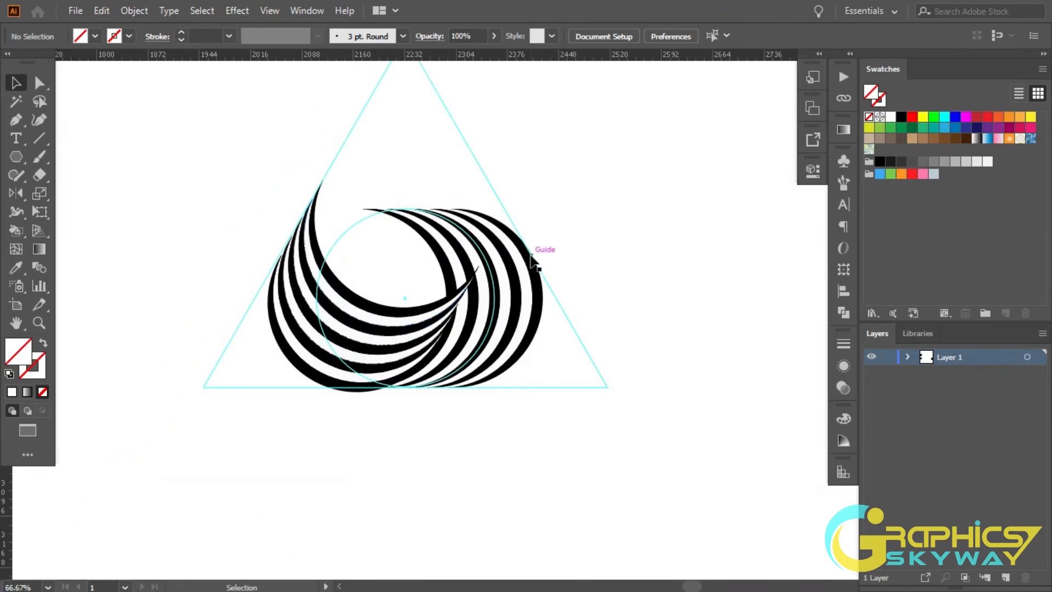
click(477, 331)
key(ctrl)
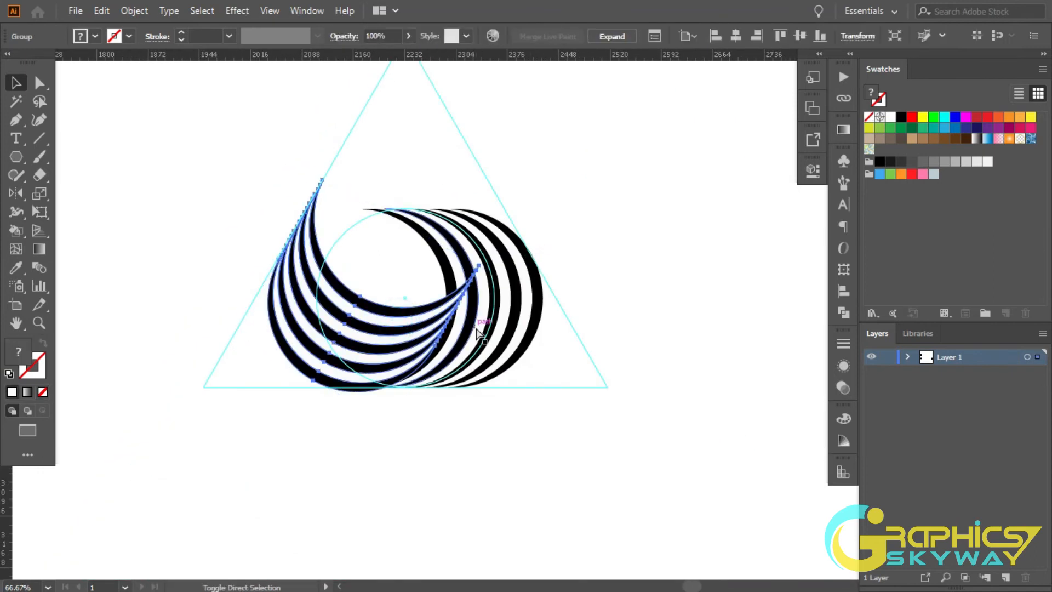
click(633, 254)
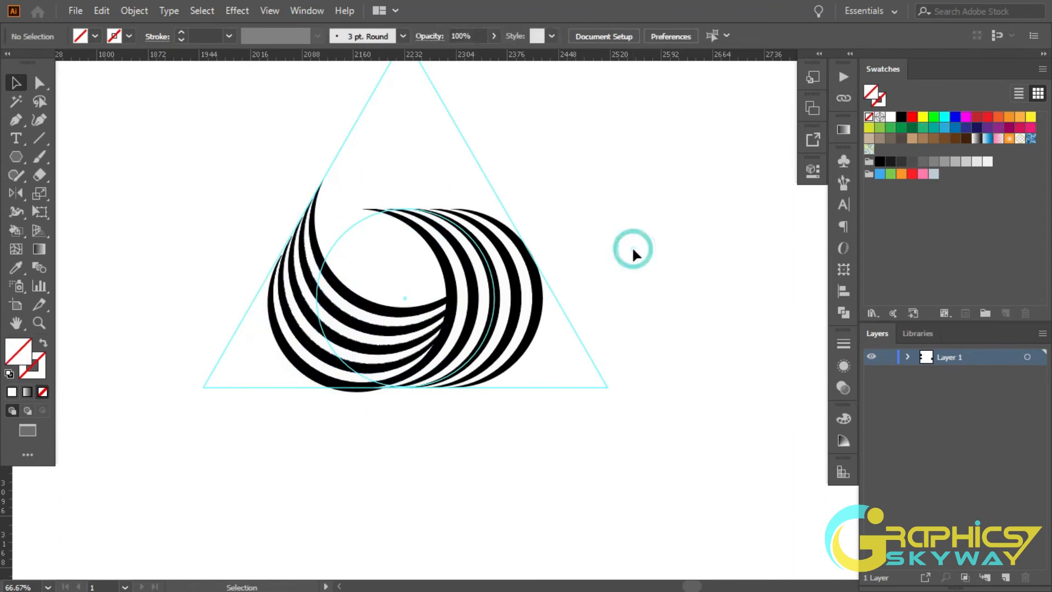
Duplicate the lower-left crescent group up along the triangle guide's left side.
click(399, 308)
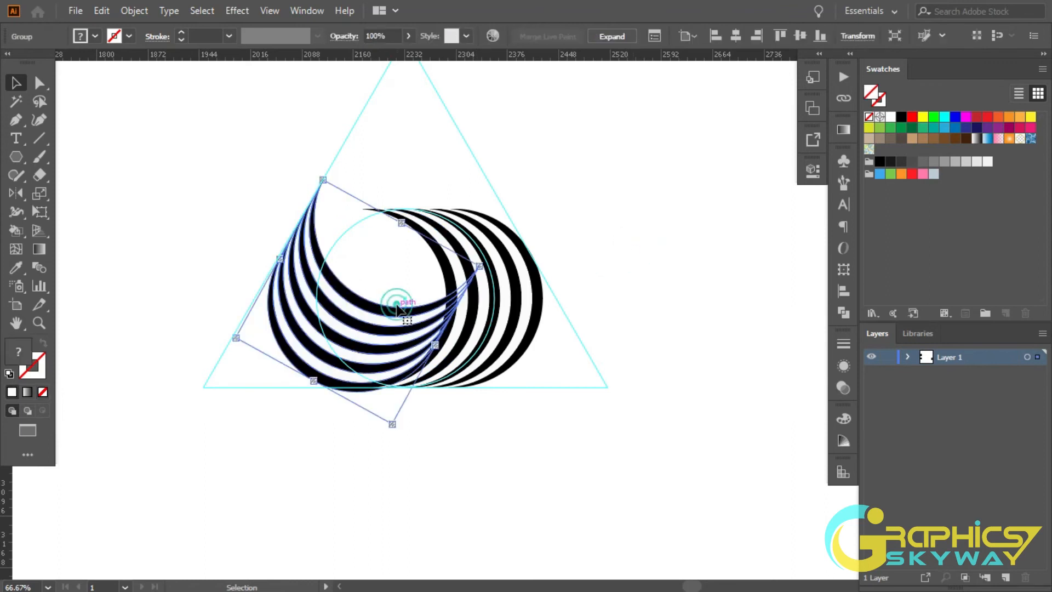
scroll(398, 313, up, 1)
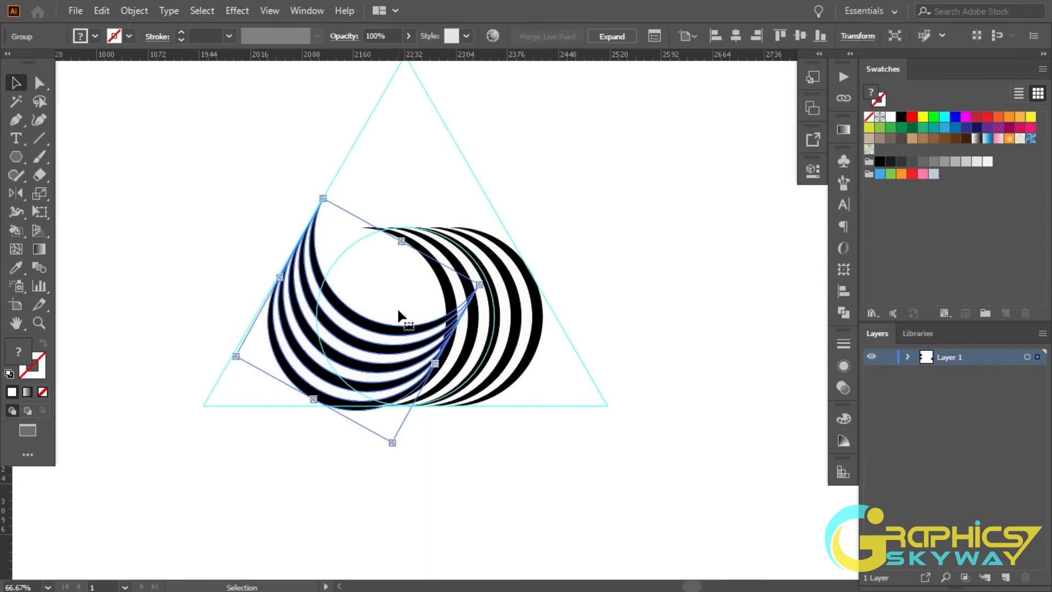
drag(381, 315, 428, 227)
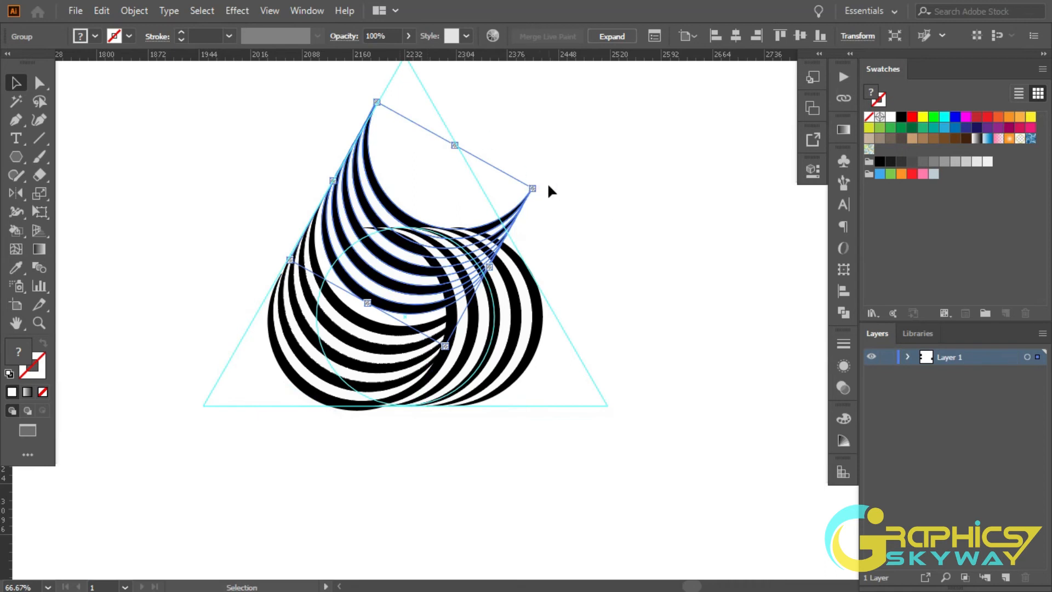
Rotate the new copy so its crescents arch upward and fit it between the triangle guide's two sloping sides.
drag(540, 181, 328, 320)
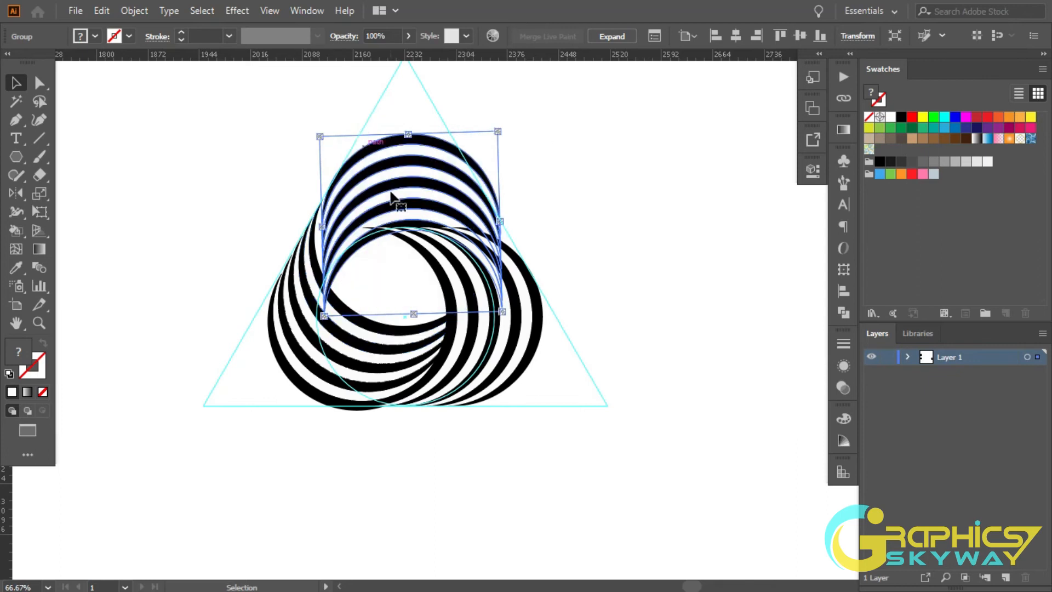
drag(418, 192, 415, 196)
scroll(415, 195, up, 2)
scroll(463, 182, down, 1)
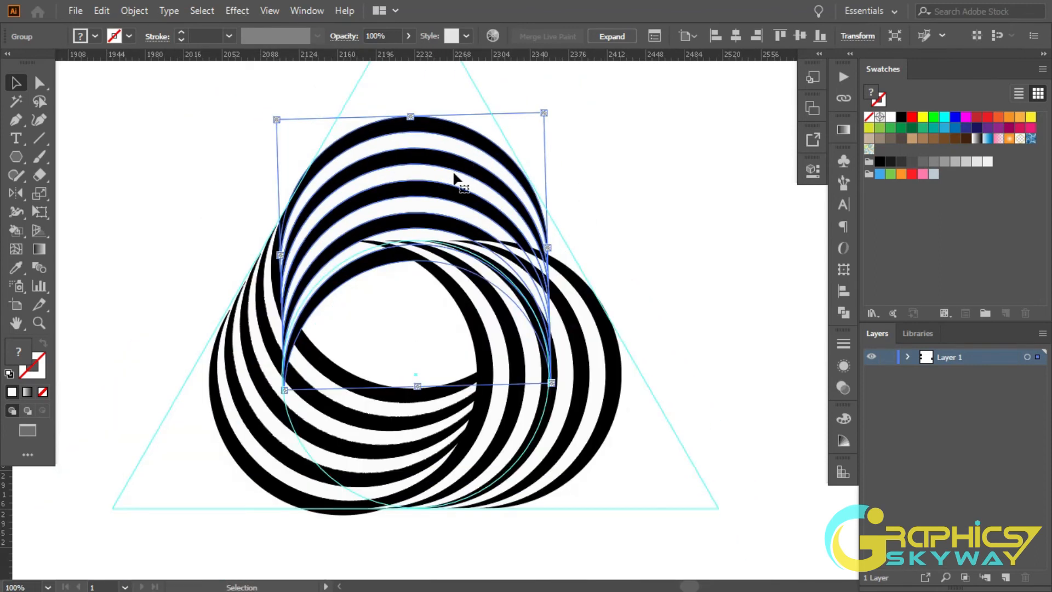
drag(454, 169, 449, 162)
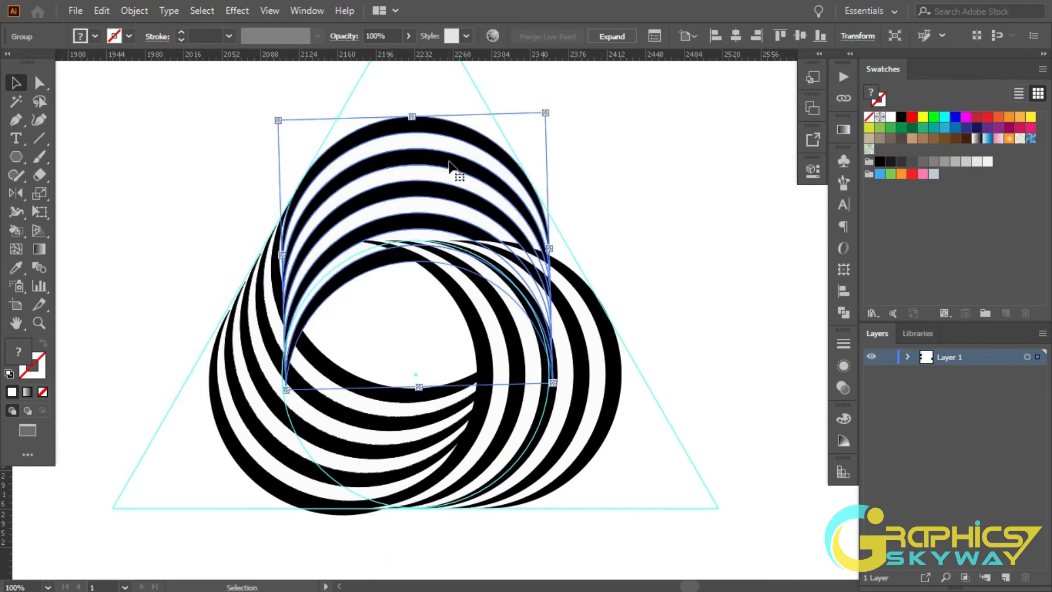
click(627, 139)
Bring the upper crescent group in front of the other two groups.
scroll(423, 115, down, 2)
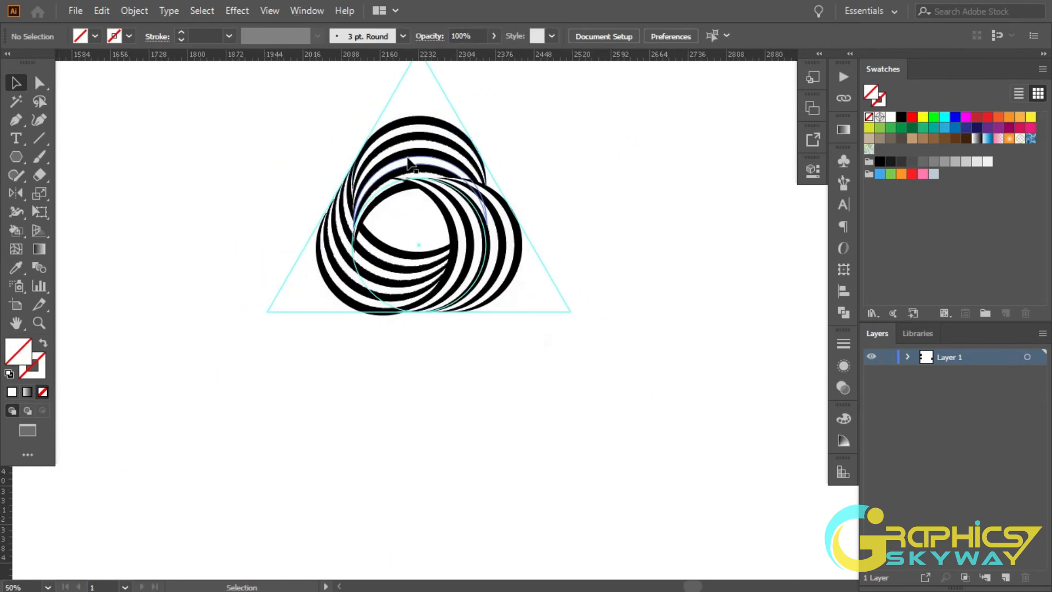
click(407, 157)
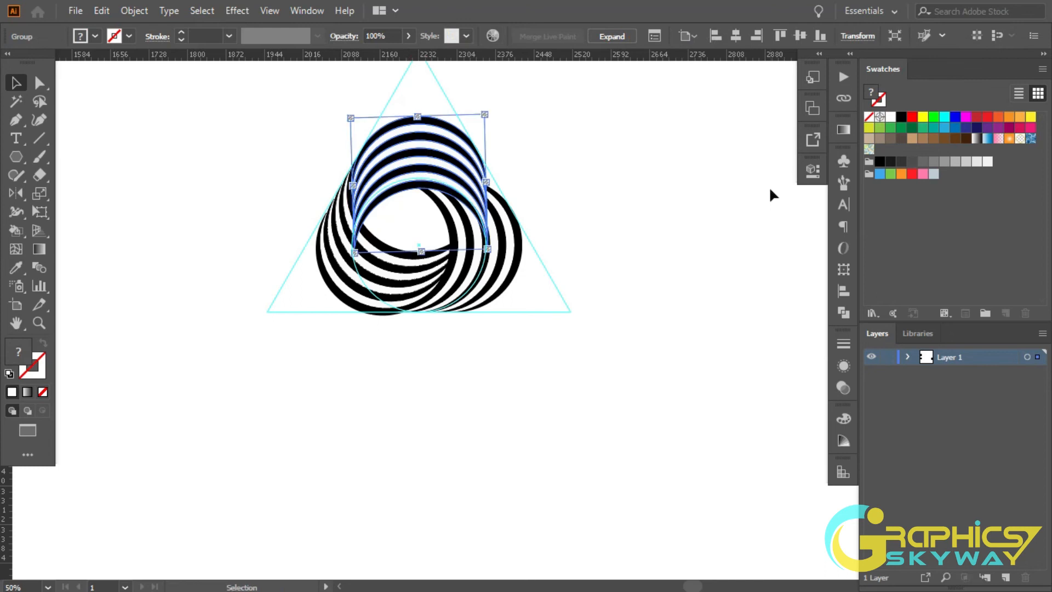
click(676, 189)
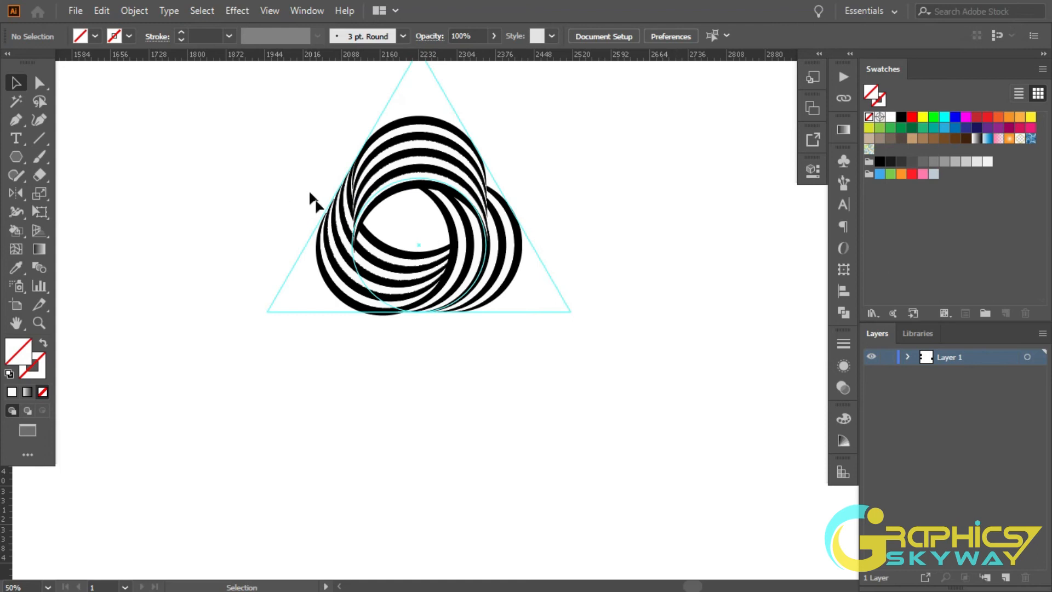
scroll(413, 196, up, 2)
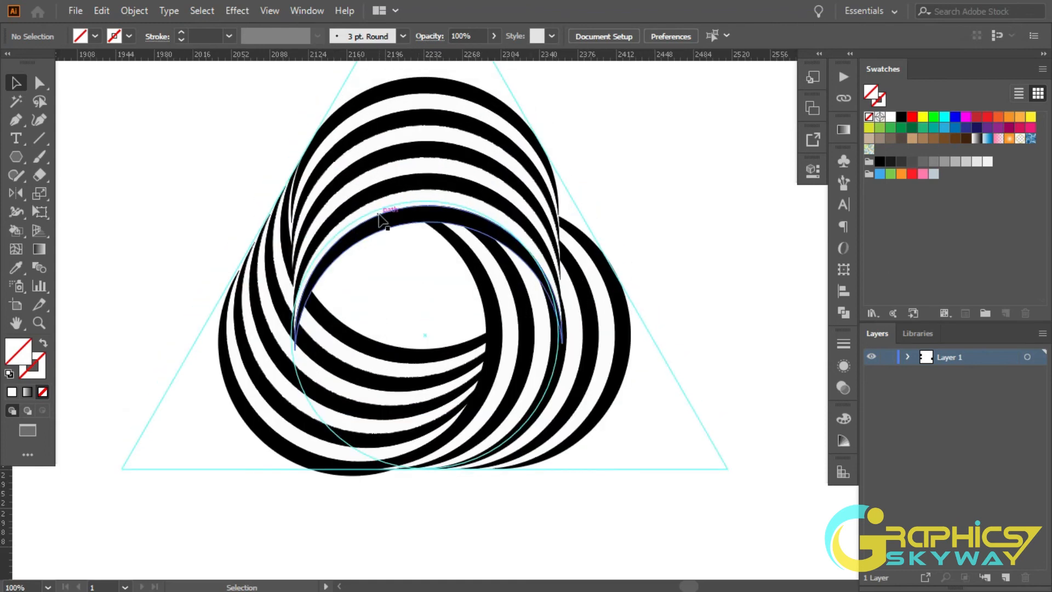
drag(227, 200, 382, 312)
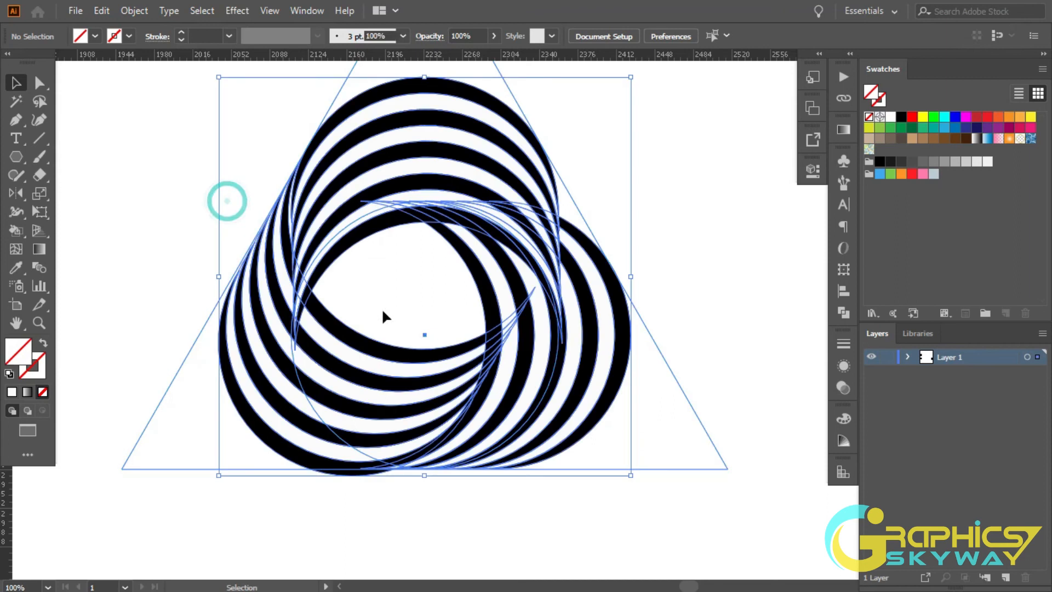
click(668, 241)
key(super)
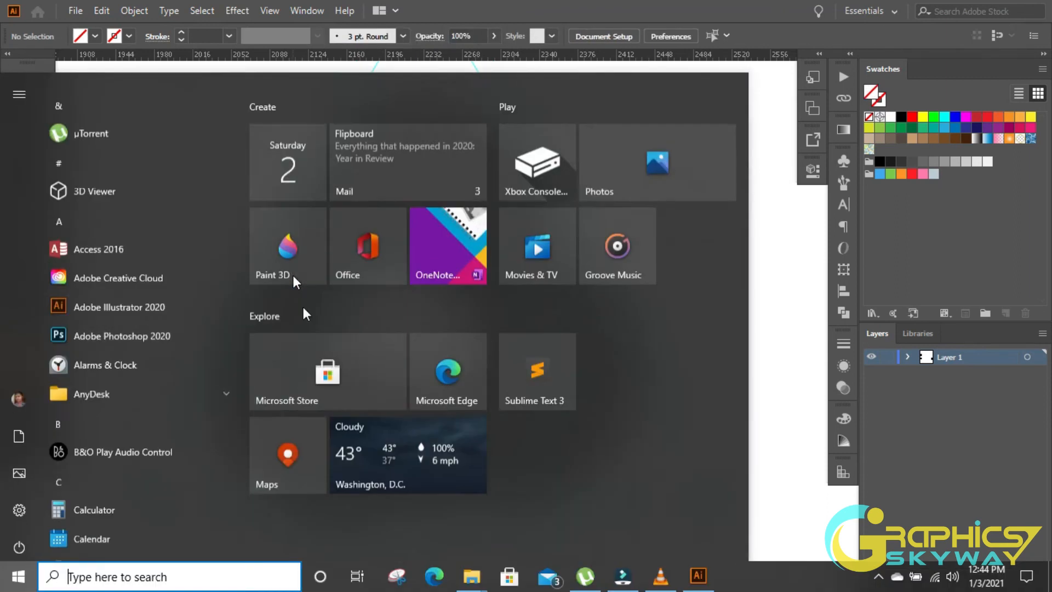
click(761, 295)
Erase the upper group's left tips where they overlap the lower-left group's innermost black crescent, using a smaller Eraser brush.
scroll(310, 348, up, 1)
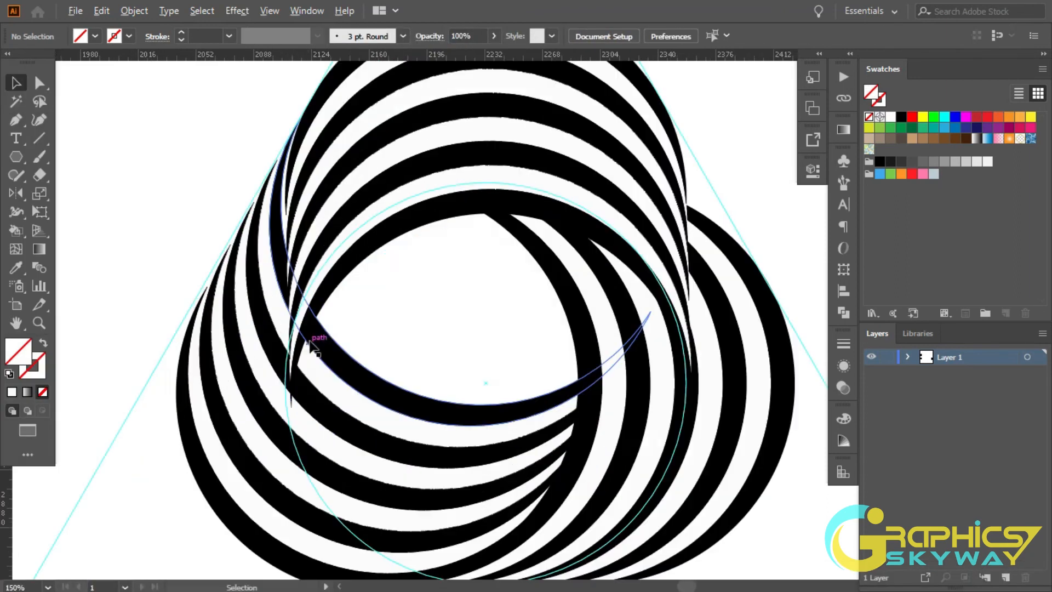
scroll(310, 348, up, 2)
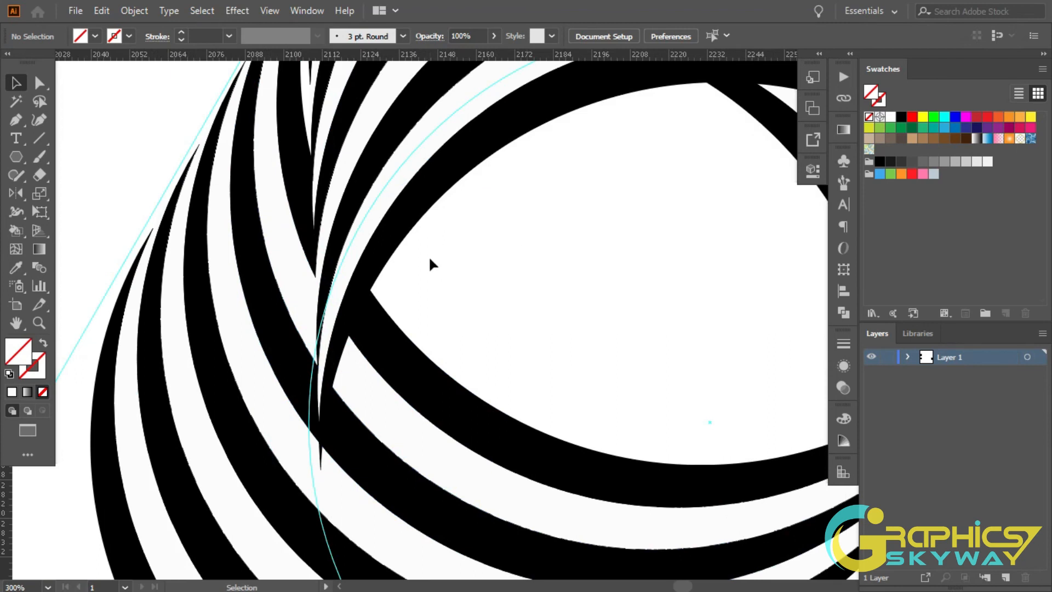
click(406, 230)
scroll(381, 223, down, 1)
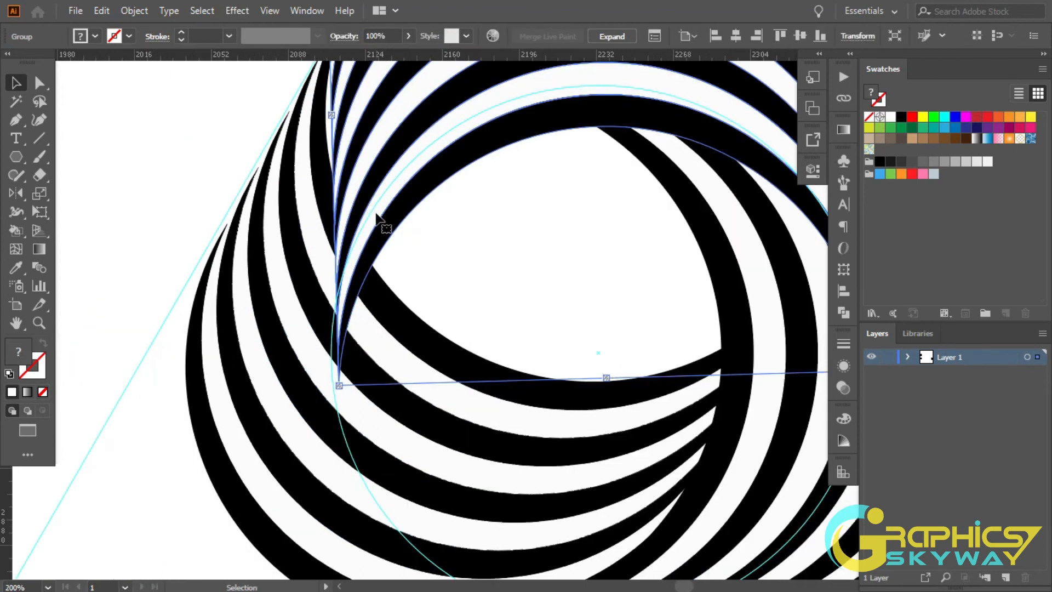
click(39, 174)
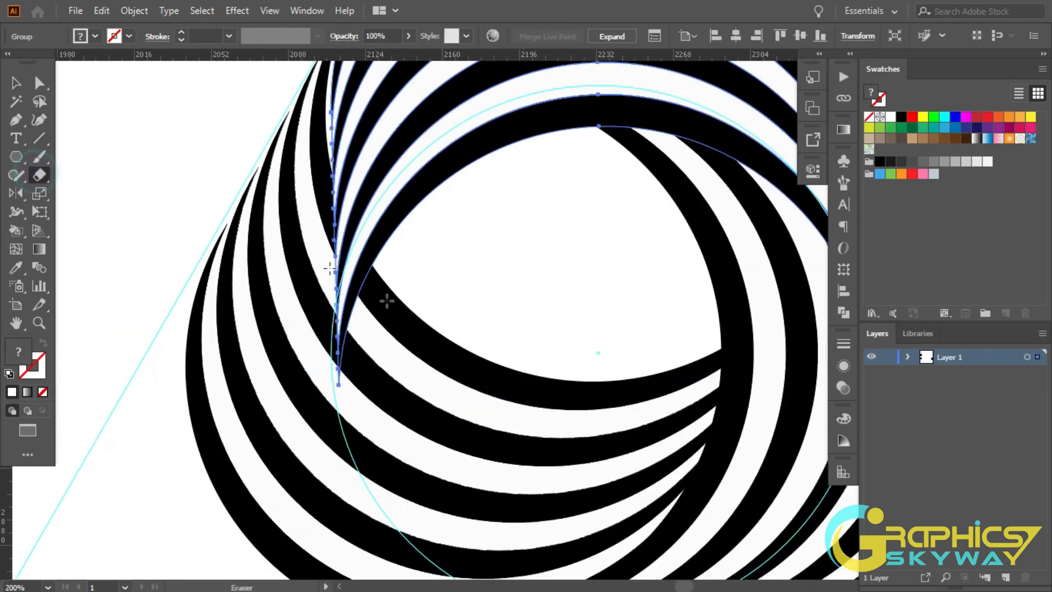
scroll(367, 313, up, 1)
key(bracketleft)
key(bracketleft)
key(bracketleft)
key(bracketleft)
key(bracketleft)
key(bracketleft)
key(bracketleft)
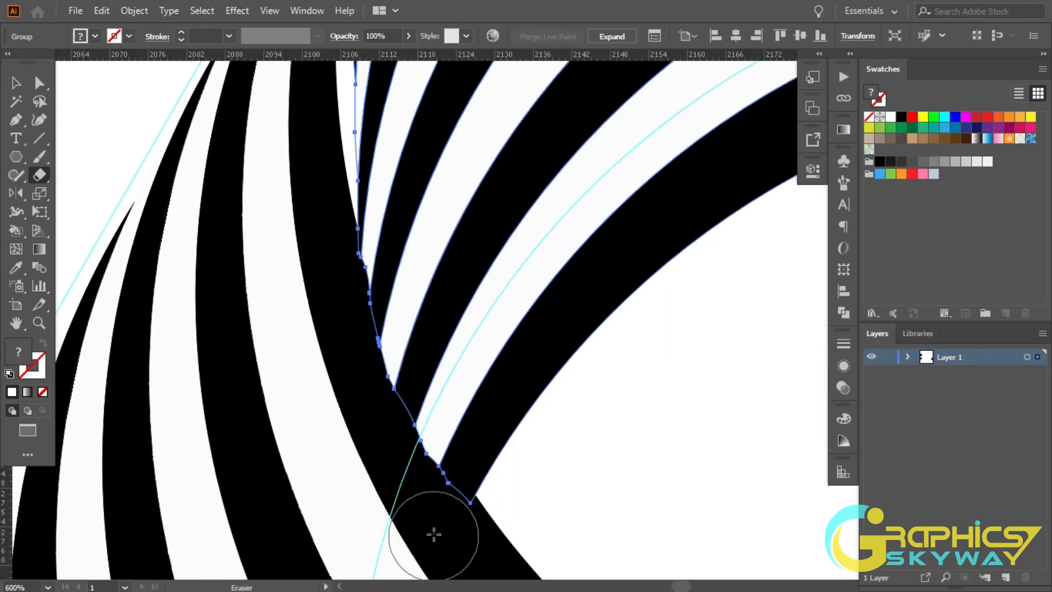
Smooth the upper group's erased edge along the lower-left group's innermost black crescent with the Eraser, and deselect the artwork.
mouse_move(433, 529)
mouse_down()
mouse_move(404, 489)
mouse_move(437, 517)
mouse_move(411, 498)
mouse_move(370, 431)
mouse_up()
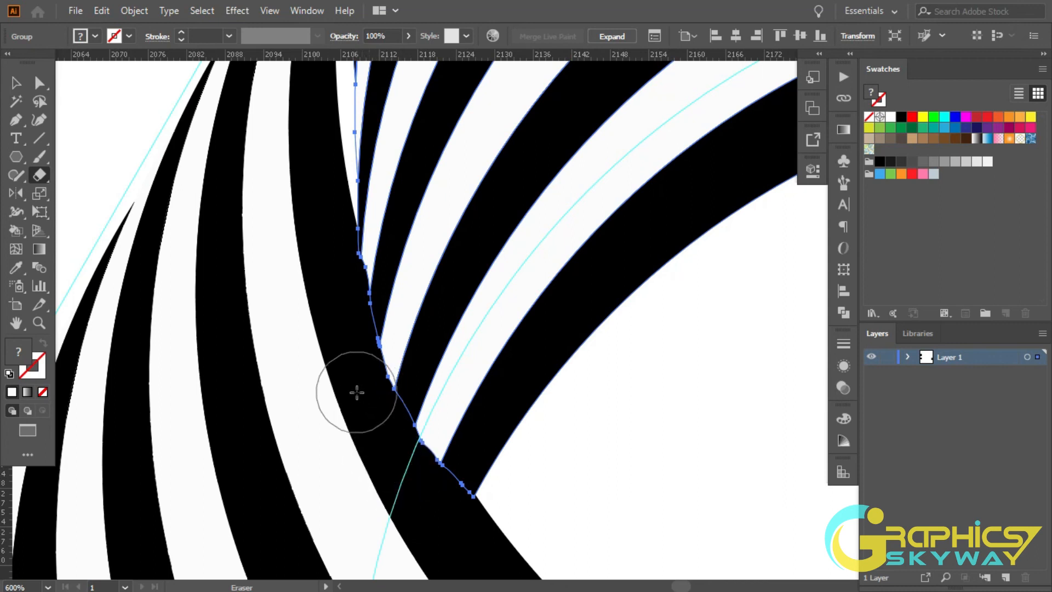
drag(349, 387, 344, 364)
drag(319, 246, 322, 272)
scroll(462, 248, down, 1)
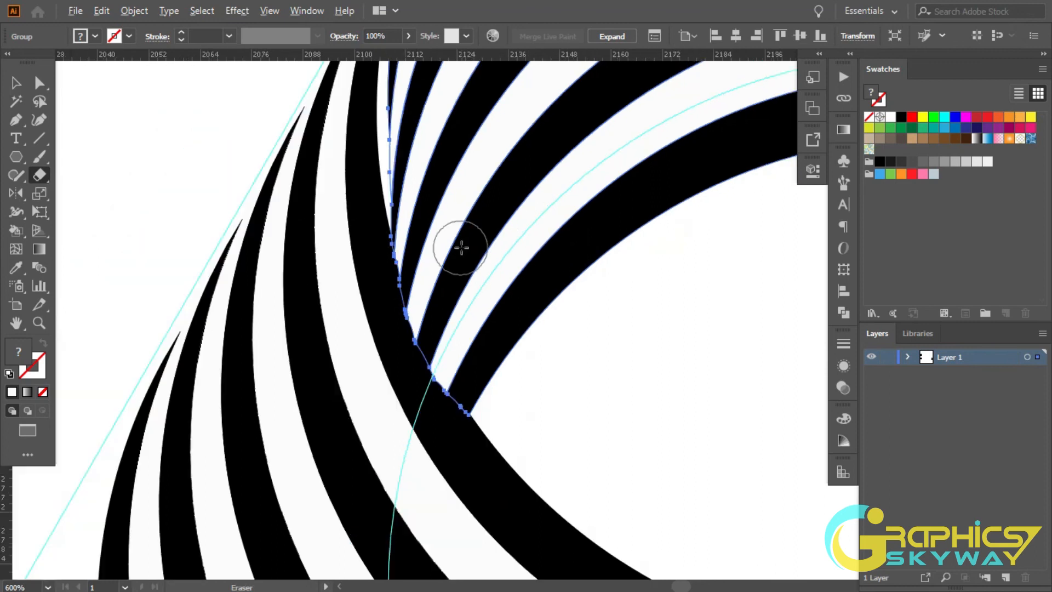
scroll(461, 247, down, 4)
click(17, 83)
click(287, 211)
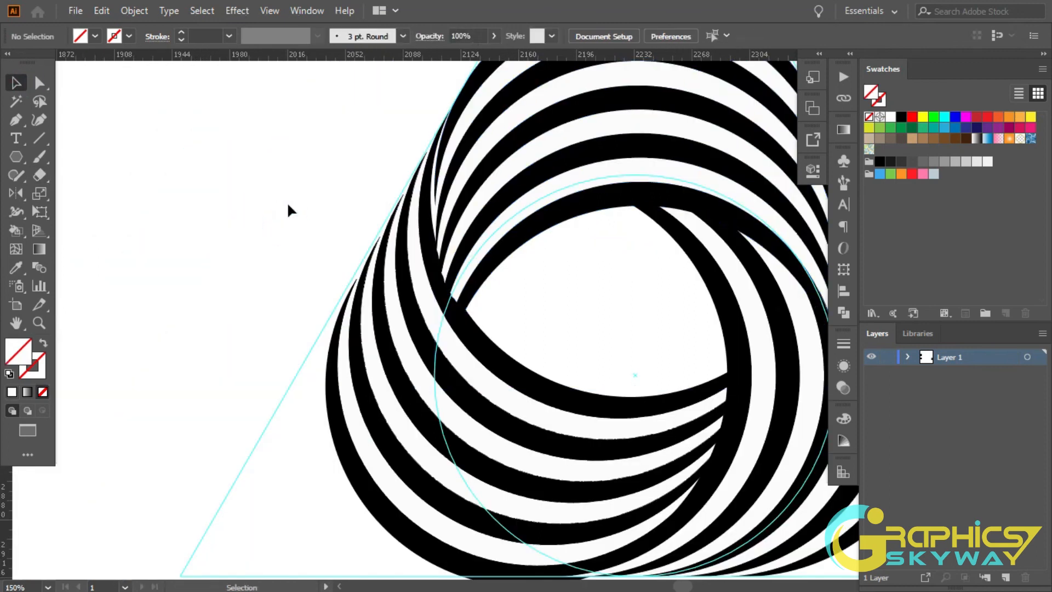
Draw a yellow background rectangle around a copy of the striped design and send it to the back.
scroll(287, 210, down, 4)
scroll(335, 145, up, 2)
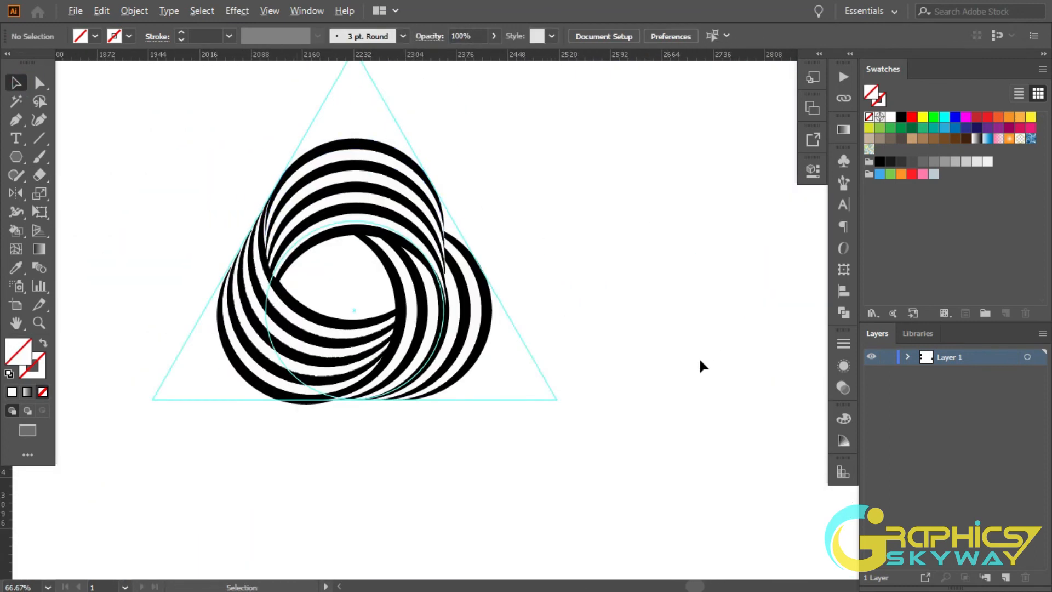
scroll(362, 217, down, 1)
scroll(332, 179, up, 2)
scroll(615, 213, down, 1)
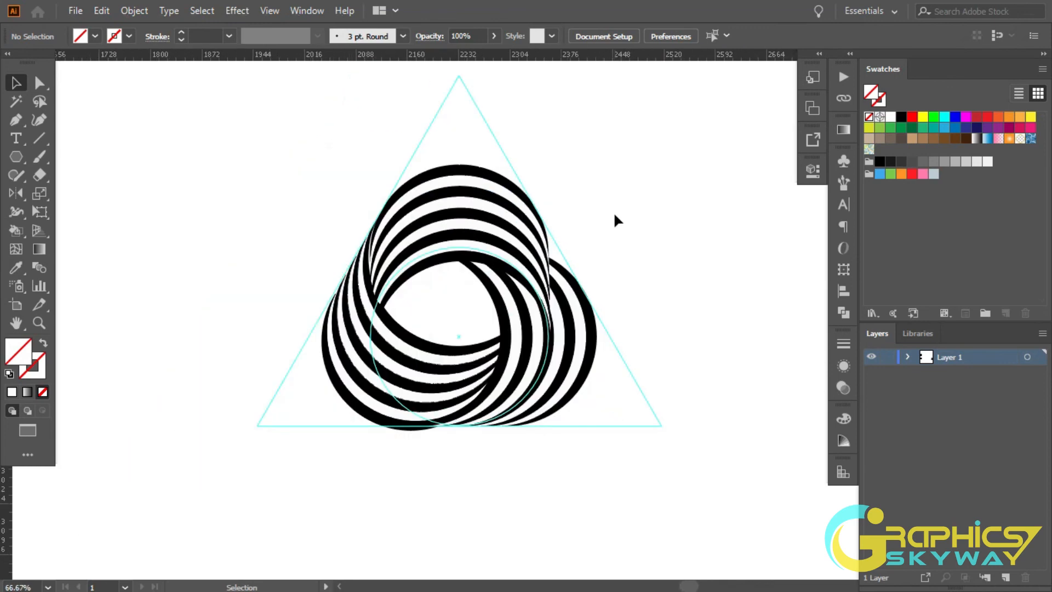
drag(401, 142, 720, 461)
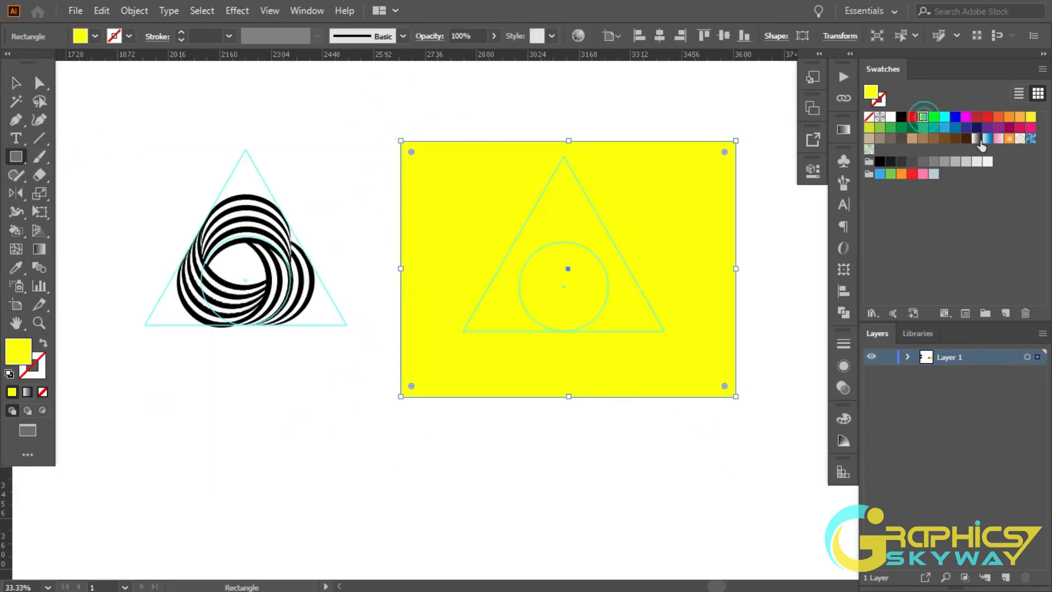
key(ctrl+shift+bracketleft)
scroll(418, 300, up, 2)
scroll(699, 242, down, 1)
click(544, 263)
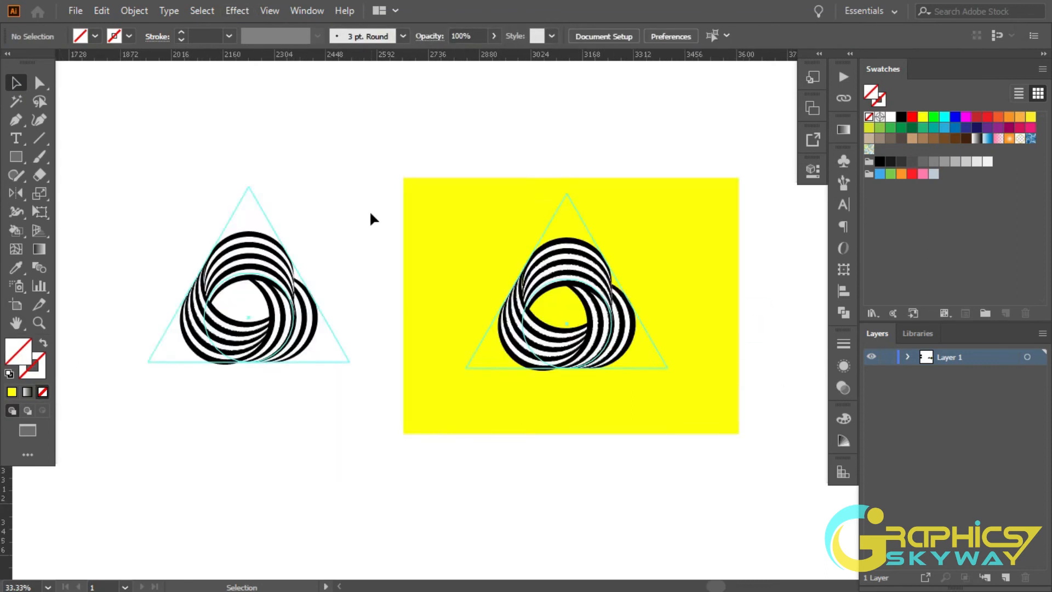
Remove the circle and triangle guides from the design copy on the yellow rectangle.
scroll(603, 235, up, 1)
scroll(543, 260, up, 1)
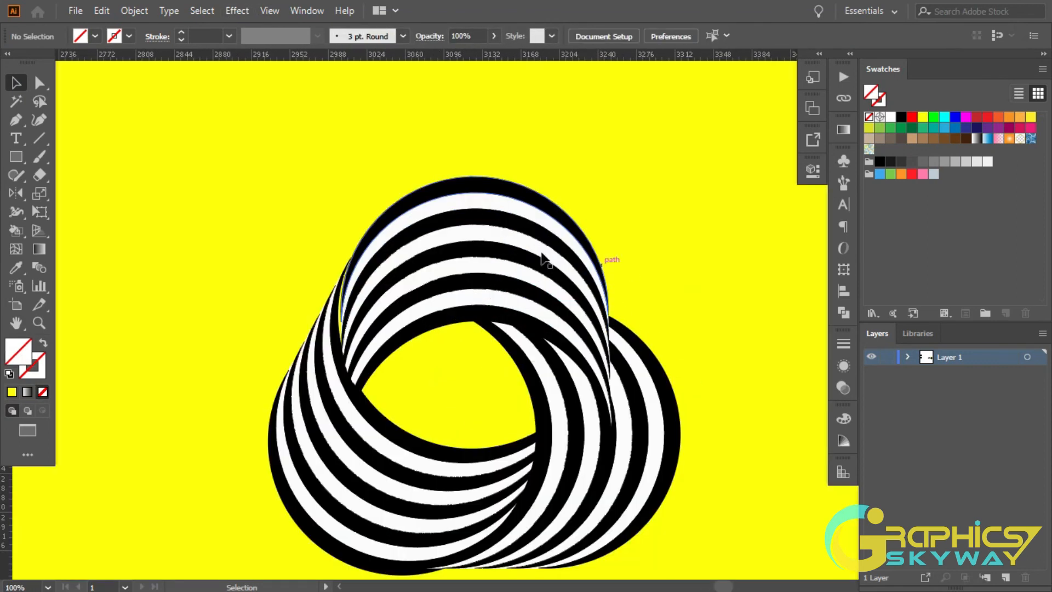
scroll(499, 220, down, 4)
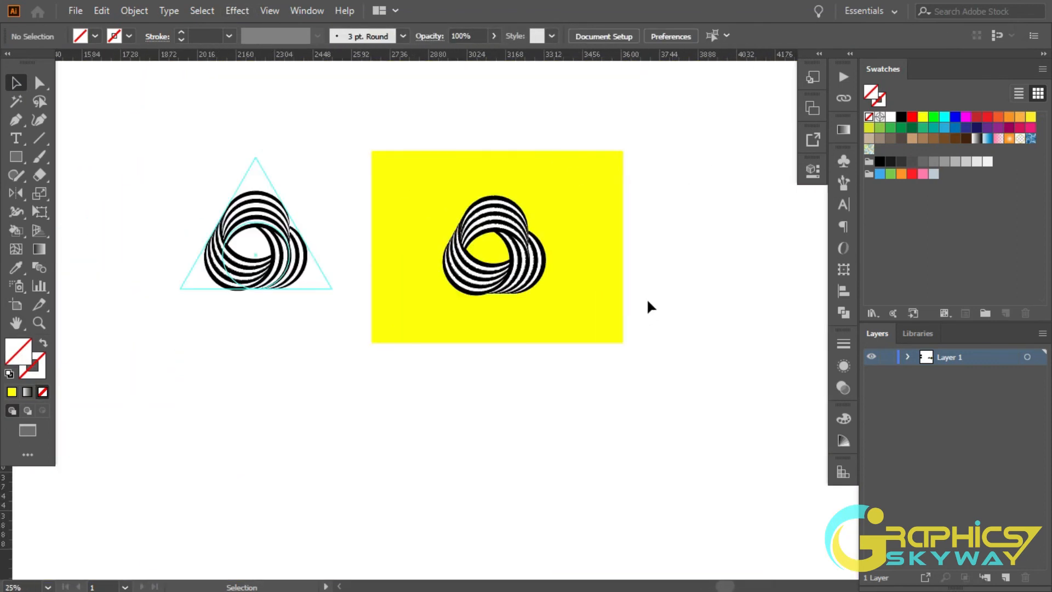